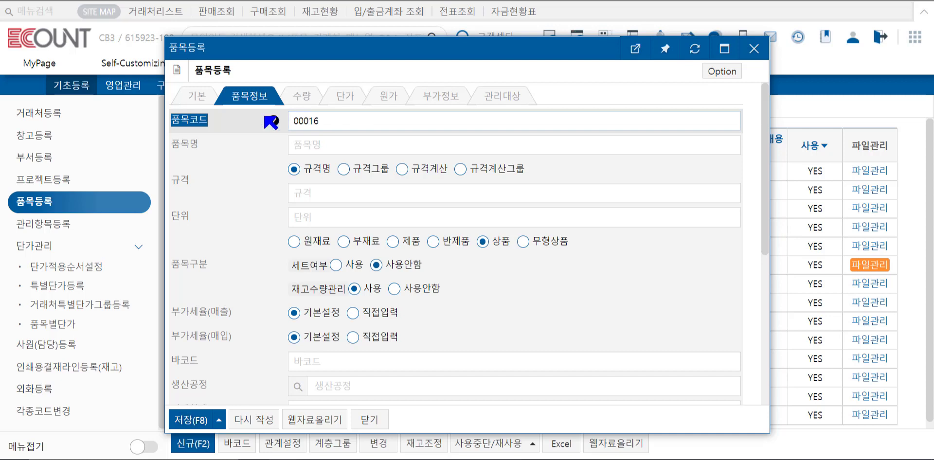
Check the item code rules and append "-_" to item code 00016 in the item registration form
{"action": "mouse_move", "coordinate": [276, 123]}
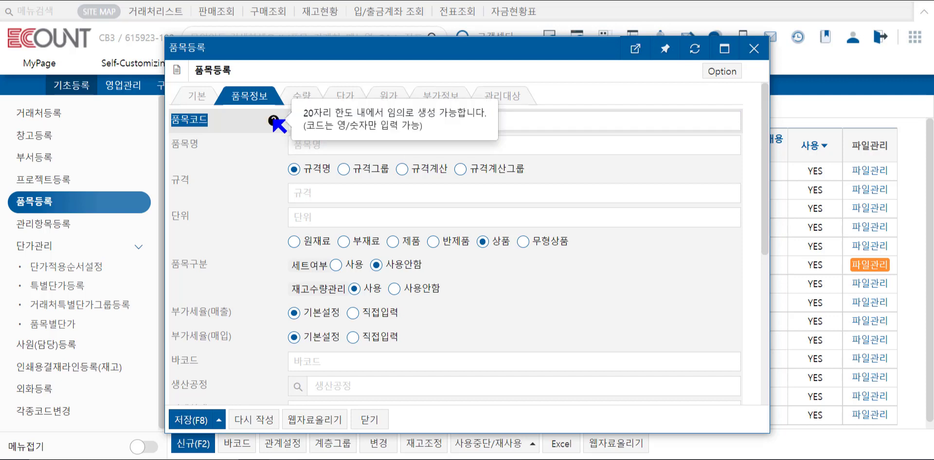
{"action": "left_click", "coordinate": [385, 117]}
{"action": "left_click", "coordinate": [385, 118]}
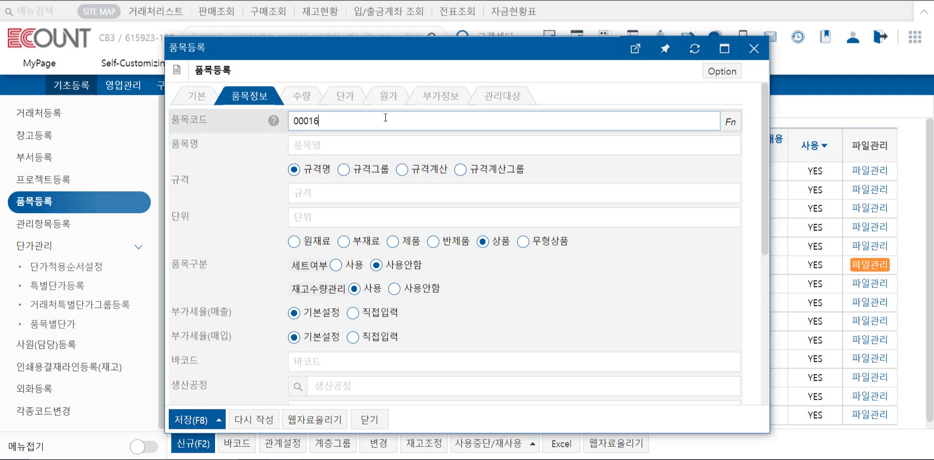
{"action": "type", "text": "-_"}
Add 반복코드 as a generation criterion ahead of the serial number in the item code numbering settings
{"action": "left_click", "coordinate": [733, 125]}
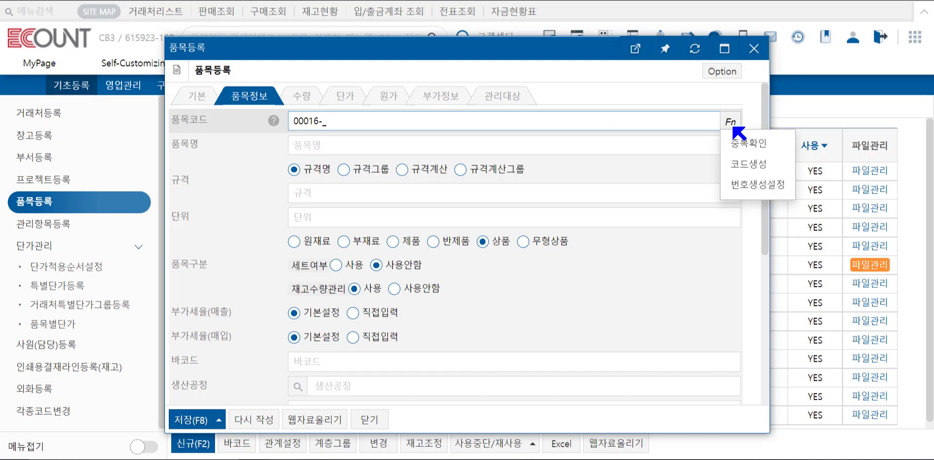
{"action": "left_click", "coordinate": [761, 190]}
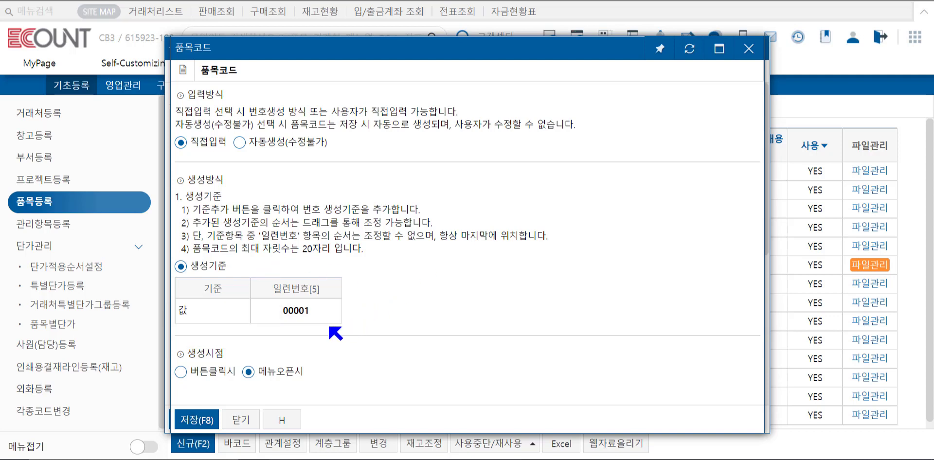
{"action": "left_click", "coordinate": [361, 317]}
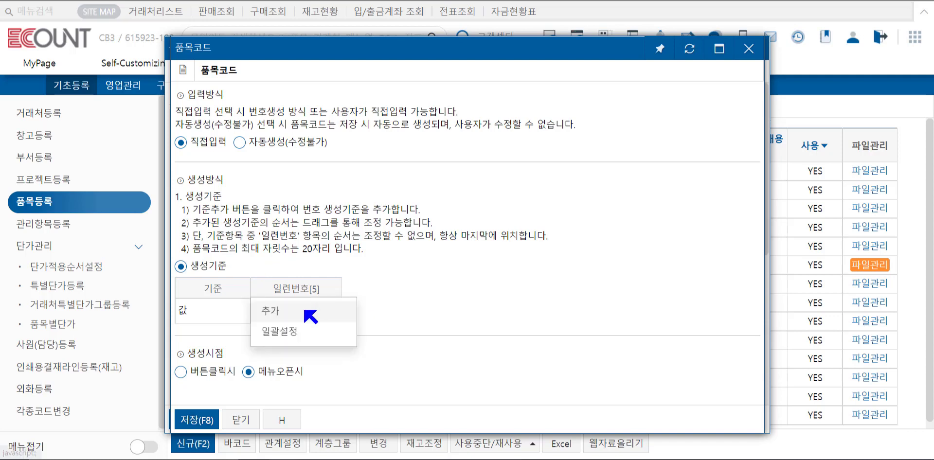
{"action": "left_click", "coordinate": [277, 315]}
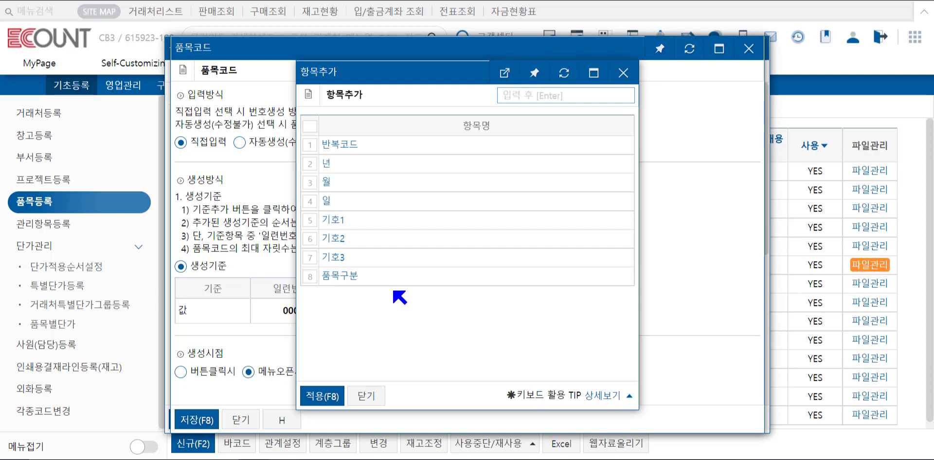
{"action": "left_click", "coordinate": [361, 147]}
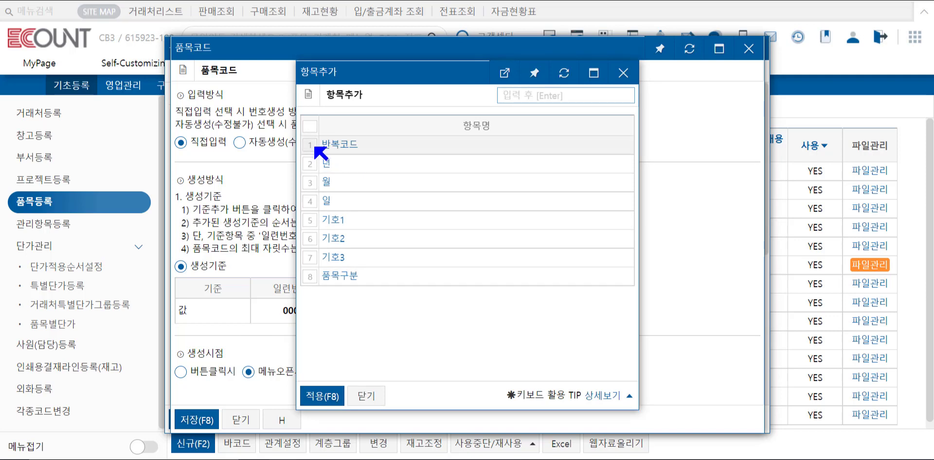
{"action": "left_click", "coordinate": [341, 398]}
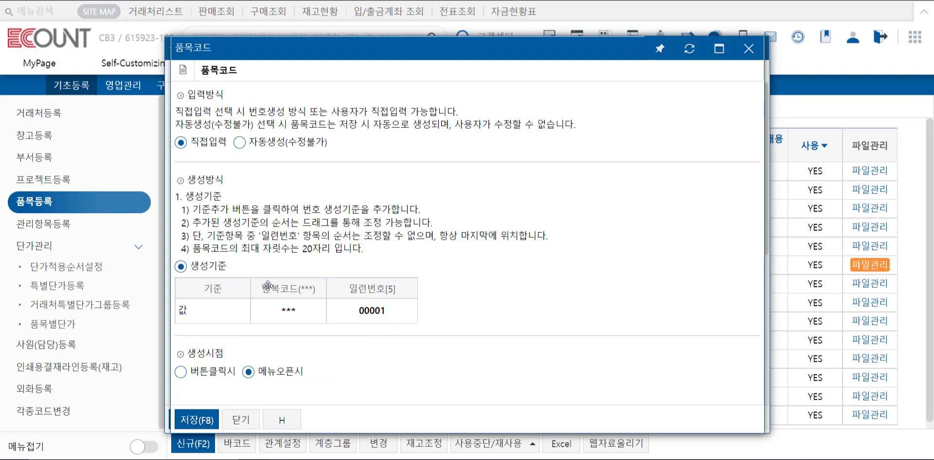
{"action": "left_click", "coordinate": [296, 280]}
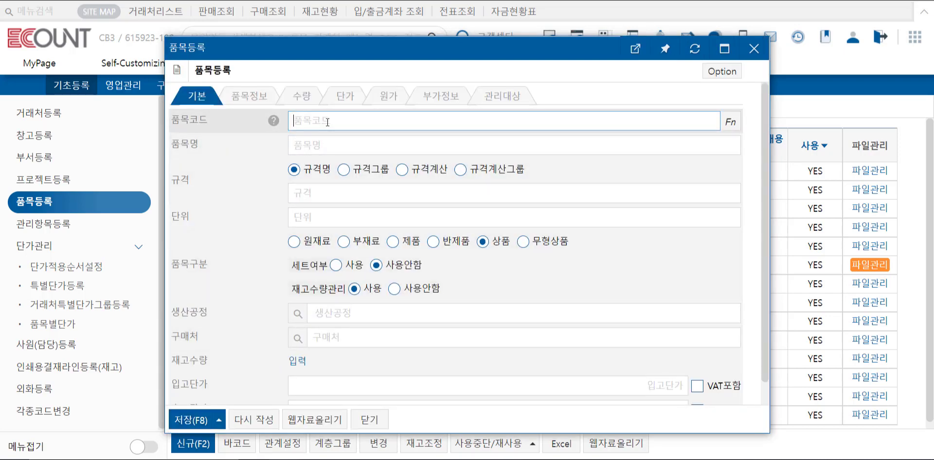
Generate the item code with ABC as the 반복코드 and apply it to the new item
{"action": "left_click", "coordinate": [730, 122]}
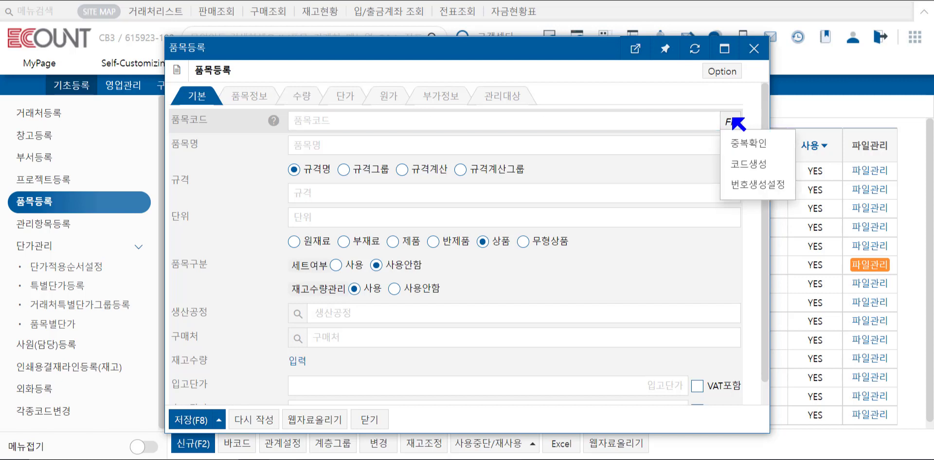
{"action": "left_click", "coordinate": [760, 168]}
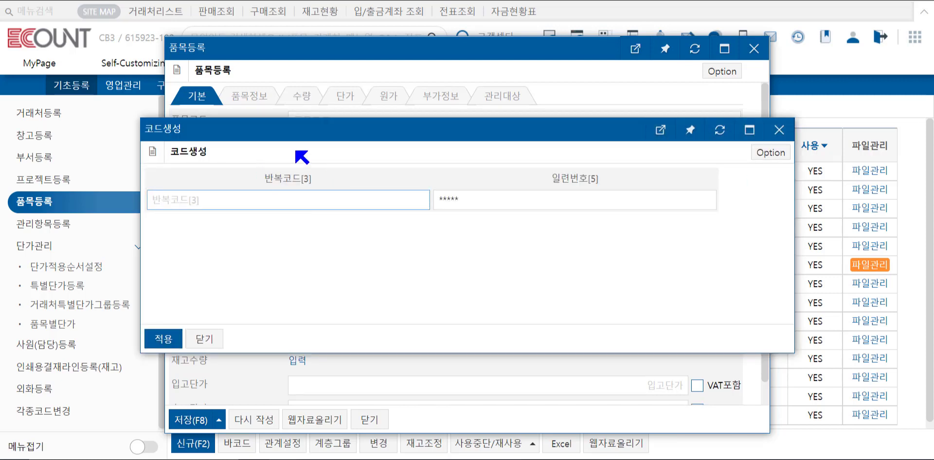
{"action": "type", "text": "ABC"}
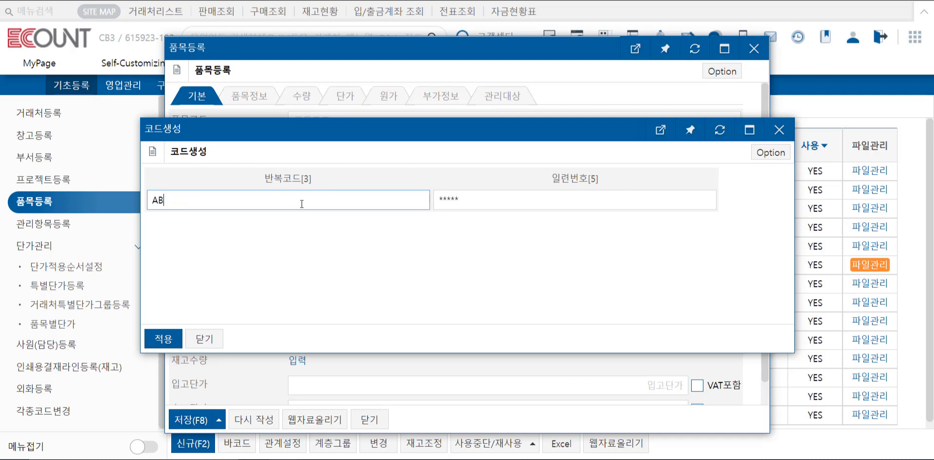
{"action": "left_click", "coordinate": [174, 336]}
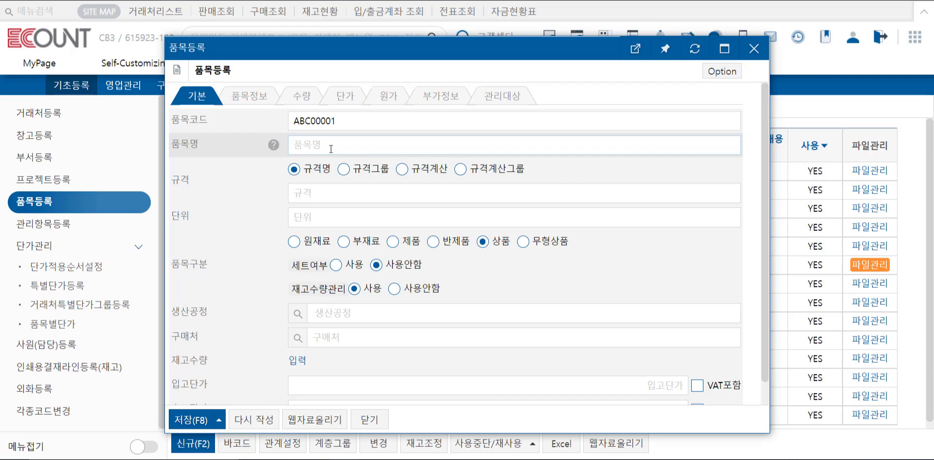
Enter 구두 as the item name and 블랙/230 as its 규격명 specification
{"action": "left_click", "coordinate": [308, 193]}
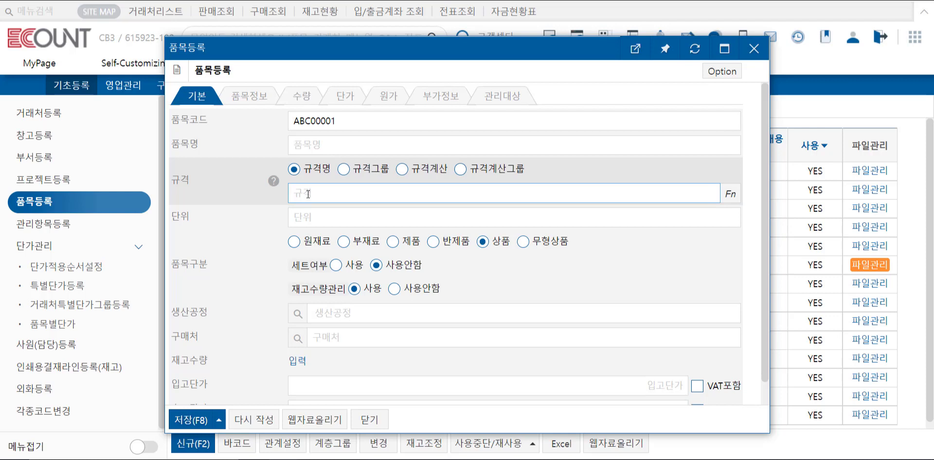
{"action": "left_click", "coordinate": [326, 148]}
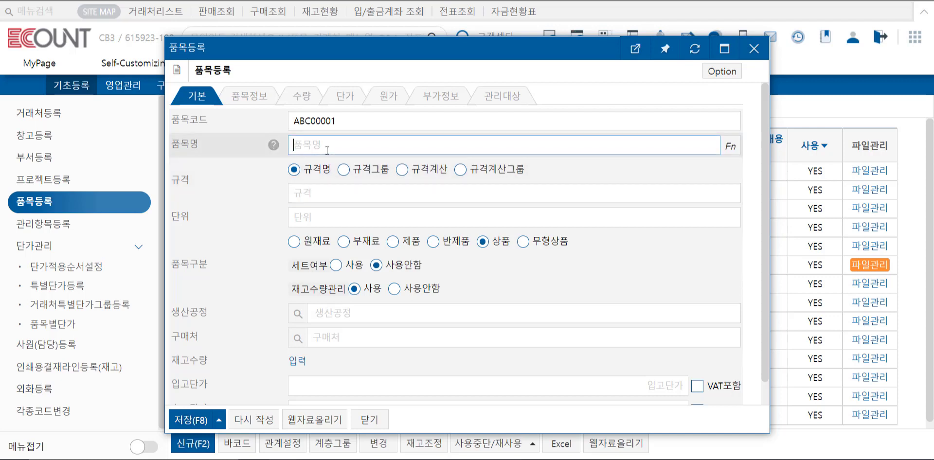
{"action": "type", "text": "RN"}
{"action": "key", "text": "BackSpace"}
{"action": "key", "text": "BackSpace"}
{"action": "type", "text": "구두"}
{"action": "left_click", "coordinate": [326, 189]}
{"action": "type", "text": "블랙 2"}
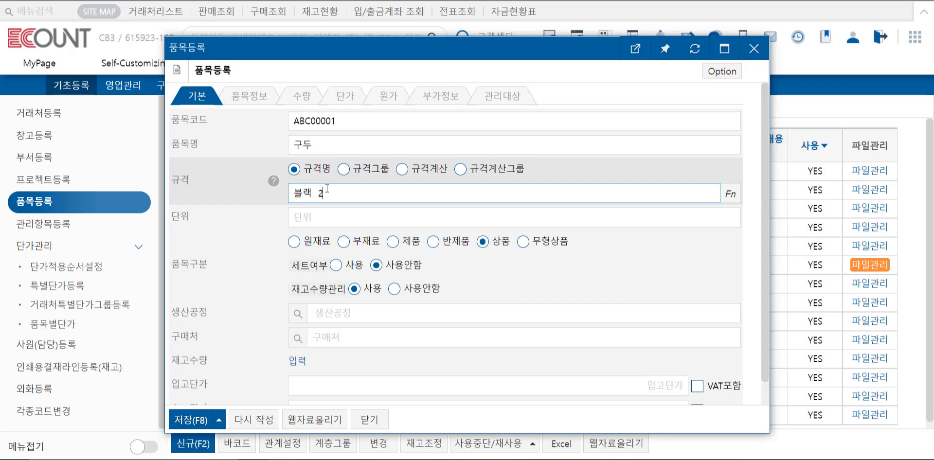
{"action": "key", "text": "Num_Lock"}
{"action": "type", "text": "/230"}
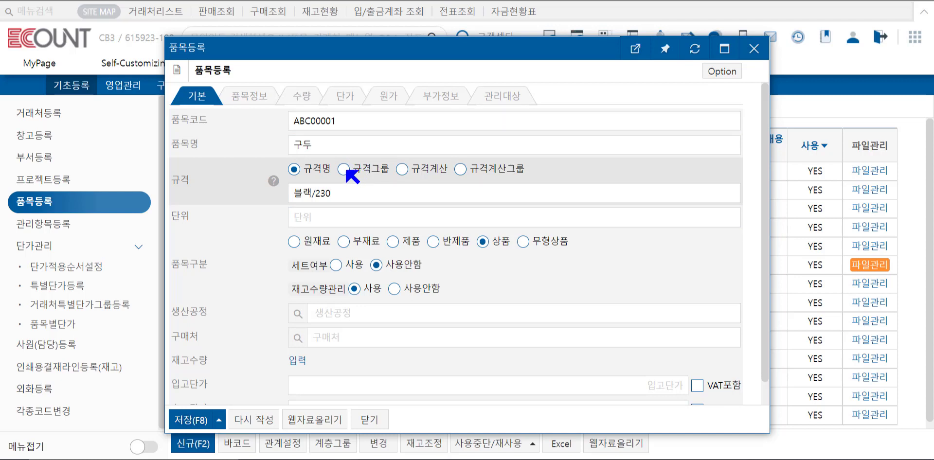
Switch the item's specification type to 규격그룹 and change the item name to 운동화
{"action": "left_click", "coordinate": [347, 171]}
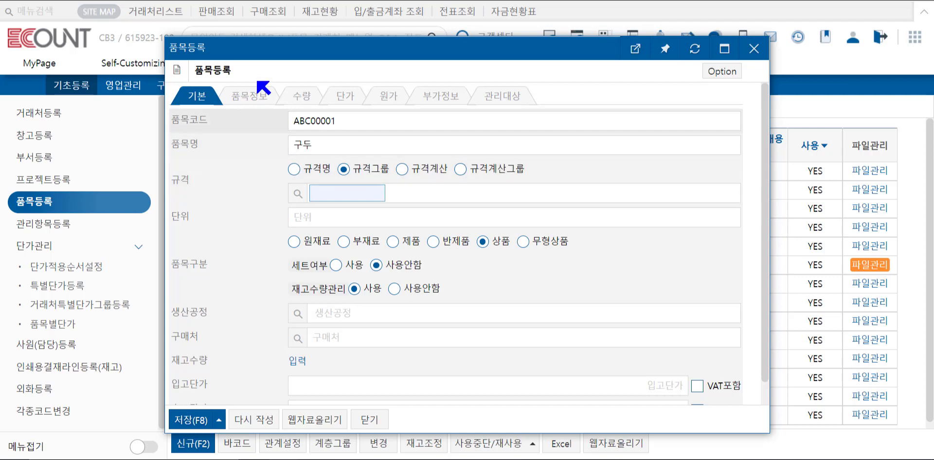
{"action": "left_click", "coordinate": [333, 150]}
{"action": "type", "text": "운"}
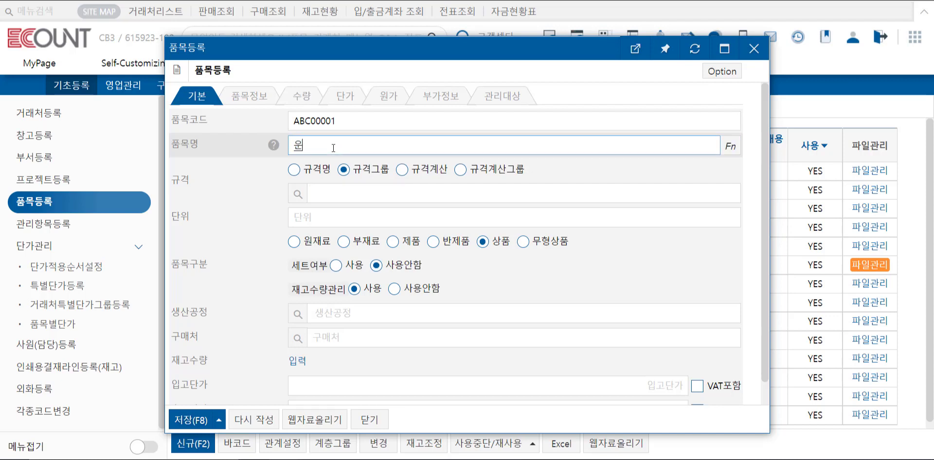
{"action": "type", "text": "동호ㅏ"}
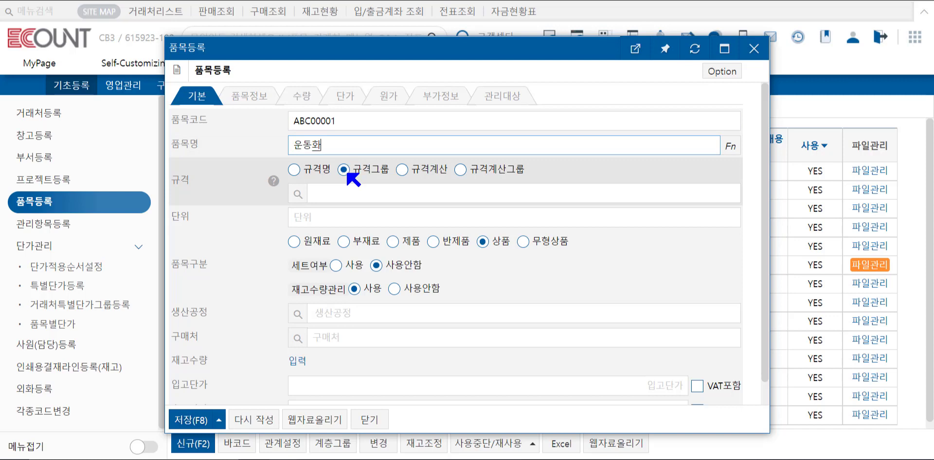
Register and save a new specification group named 신발사이즈
{"action": "left_click", "coordinate": [298, 196]}
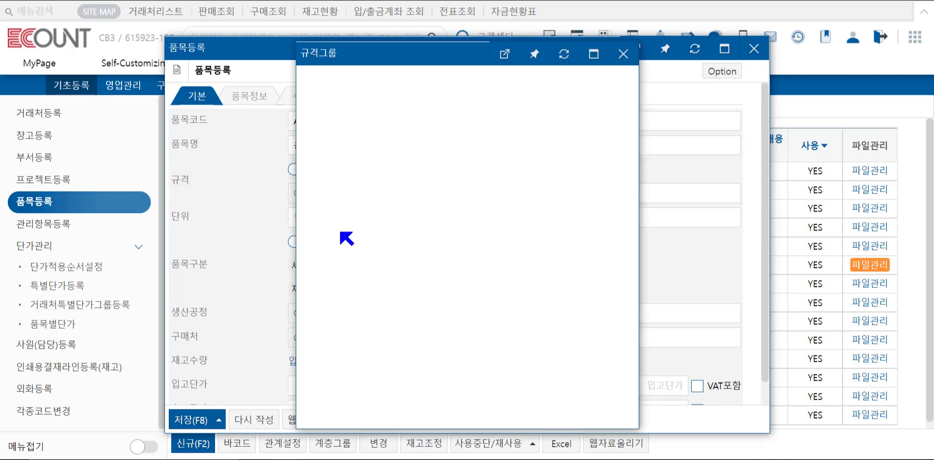
{"action": "left_click", "coordinate": [306, 404]}
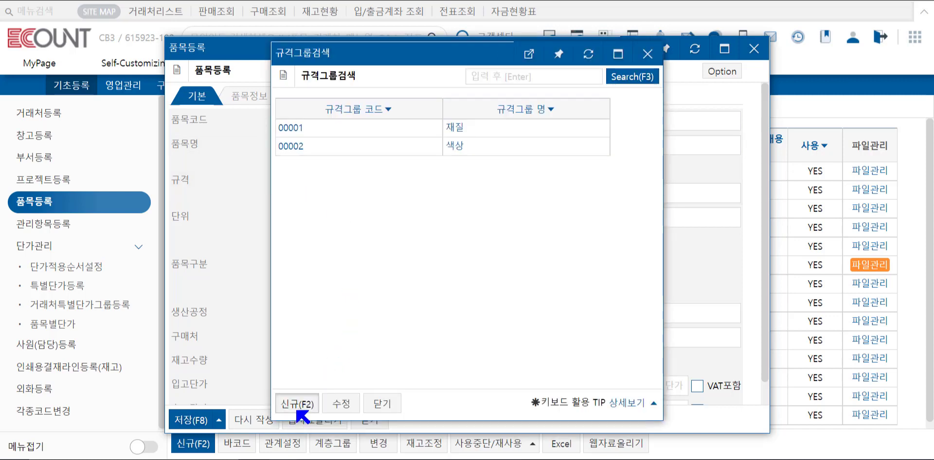
{"action": "left_click", "coordinate": [394, 238]}
{"action": "type", "text": "신발사잊"}
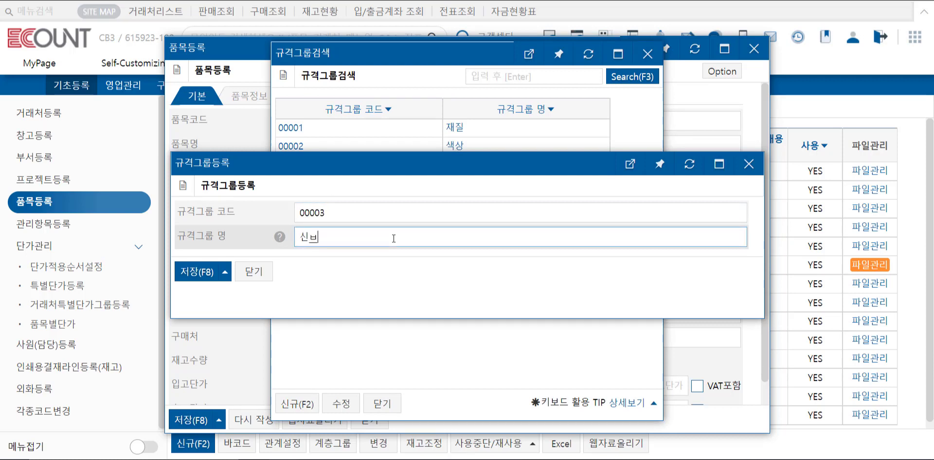
{"action": "type", "text": "즈"}
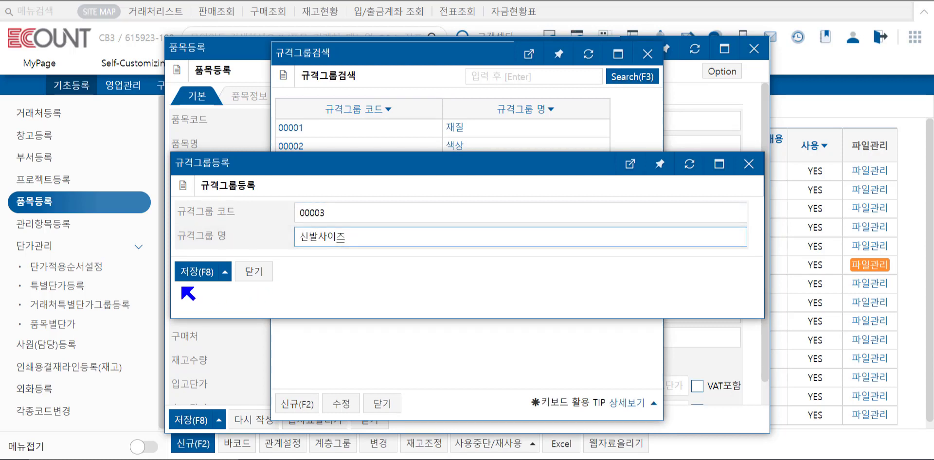
{"action": "left_click", "coordinate": [198, 273]}
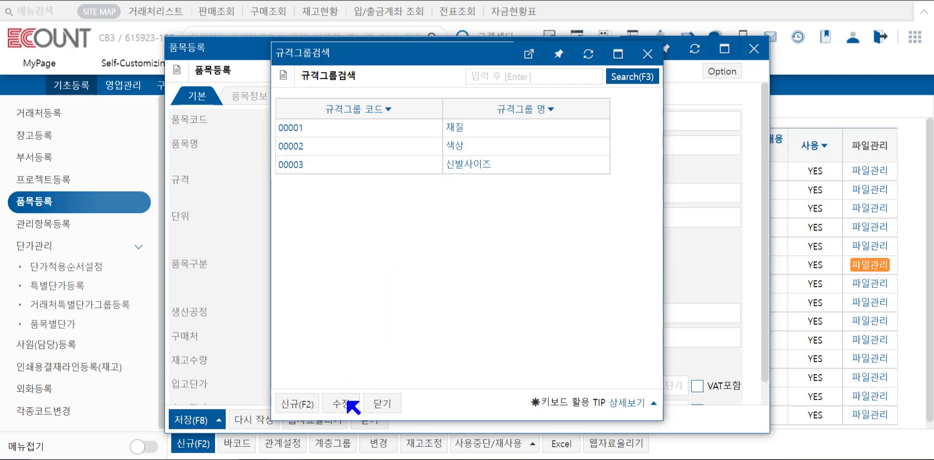
Register specification code 01 with the value 230 under the 신발사이즈 group
{"action": "left_click", "coordinate": [346, 409]}
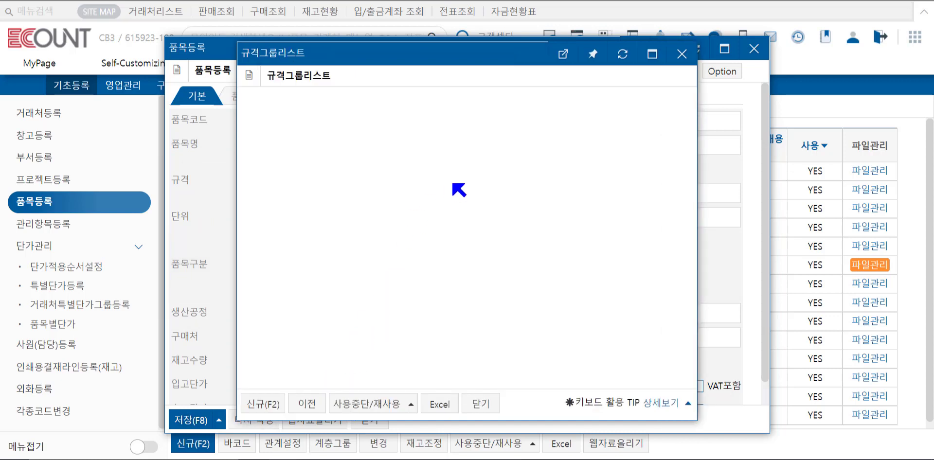
{"action": "left_click_drag", "start_coordinate": [487, 166], "coordinate": [421, 173]}
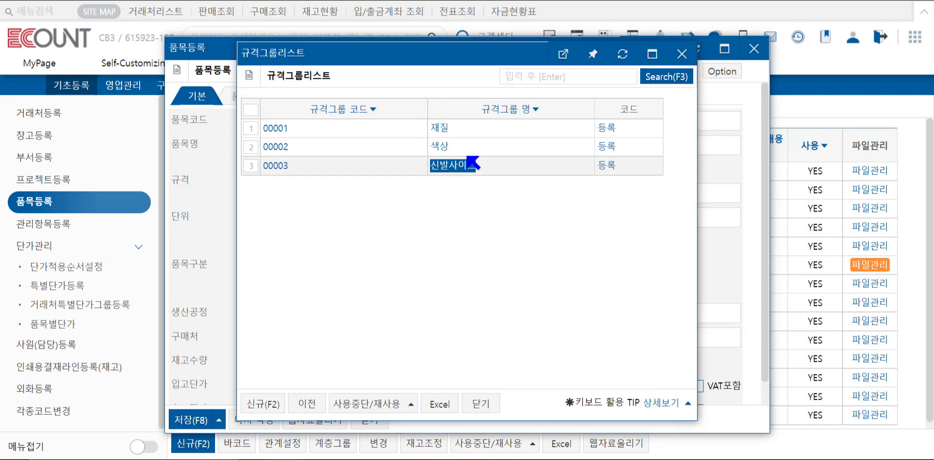
{"action": "left_click", "coordinate": [606, 166]}
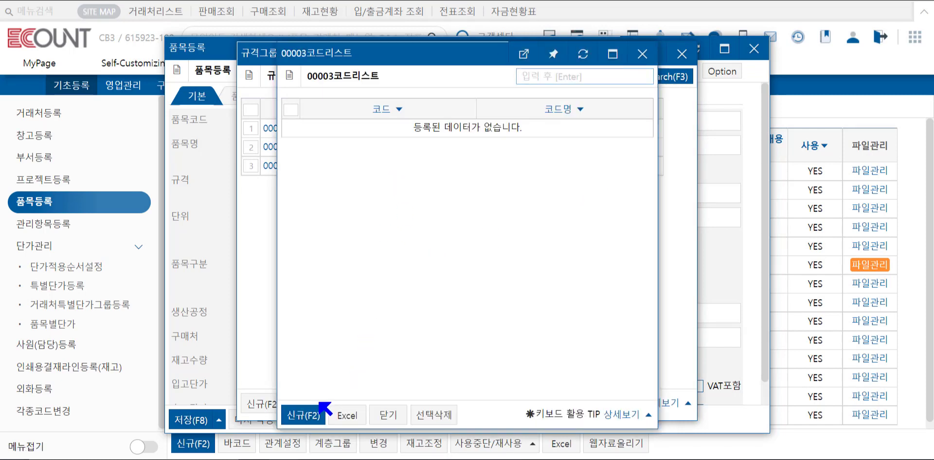
{"action": "left_click", "coordinate": [317, 413]}
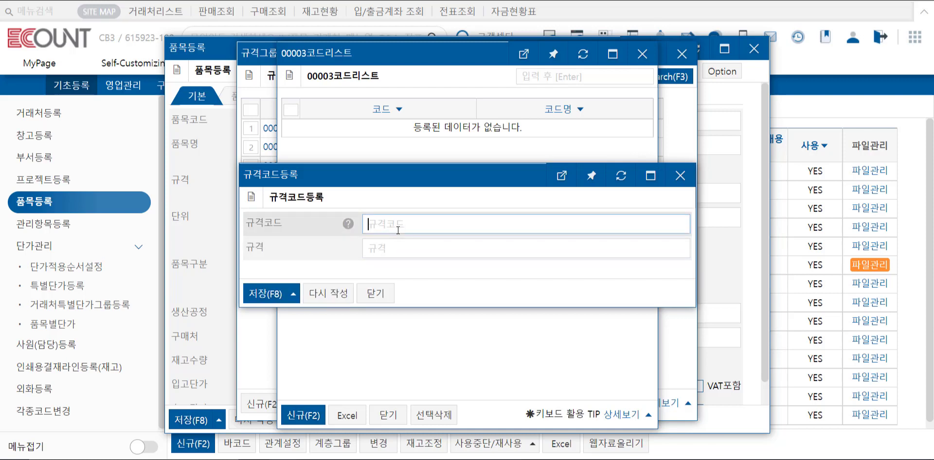
{"action": "type", "text": "01"}
{"action": "key", "text": "Tab"}
{"action": "type", "text": "230"}
{"action": "left_click", "coordinate": [268, 293]}
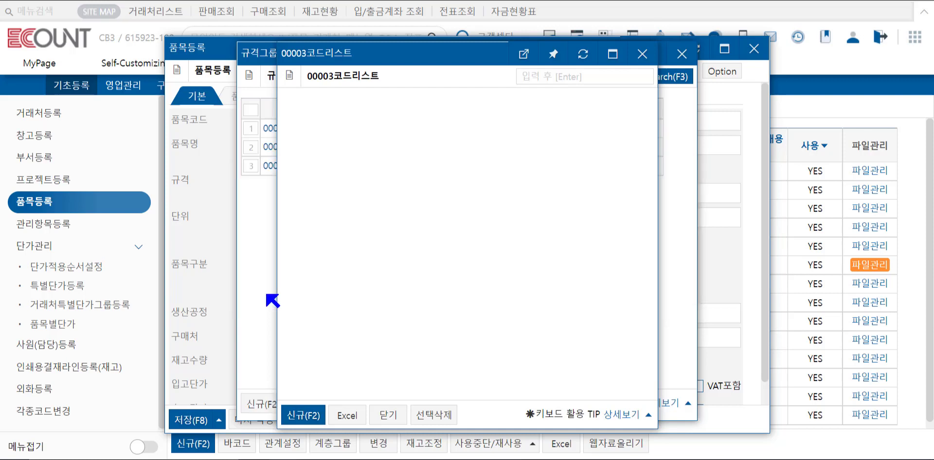
Register specification code 02 with the value 260 in the 신발사이즈 group, and return to the item form
{"action": "left_click", "coordinate": [307, 418]}
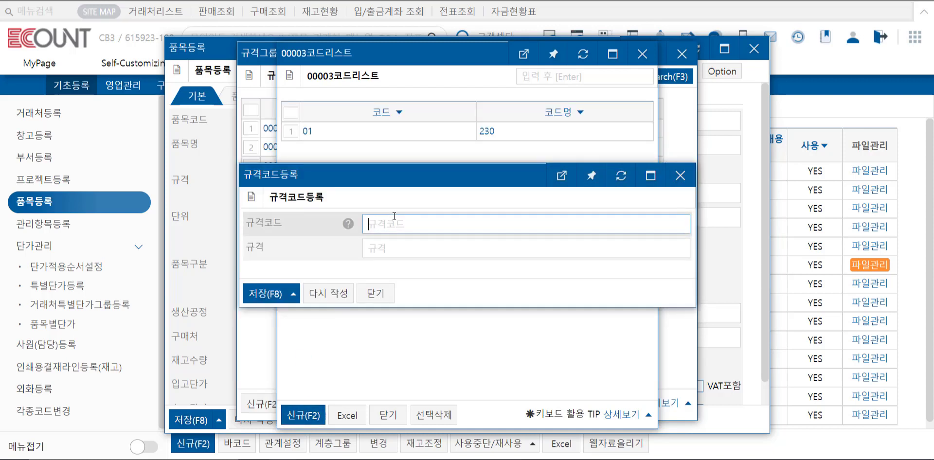
{"action": "type", "text": "02"}
{"action": "key", "text": "Tab"}
{"action": "type", "text": "260"}
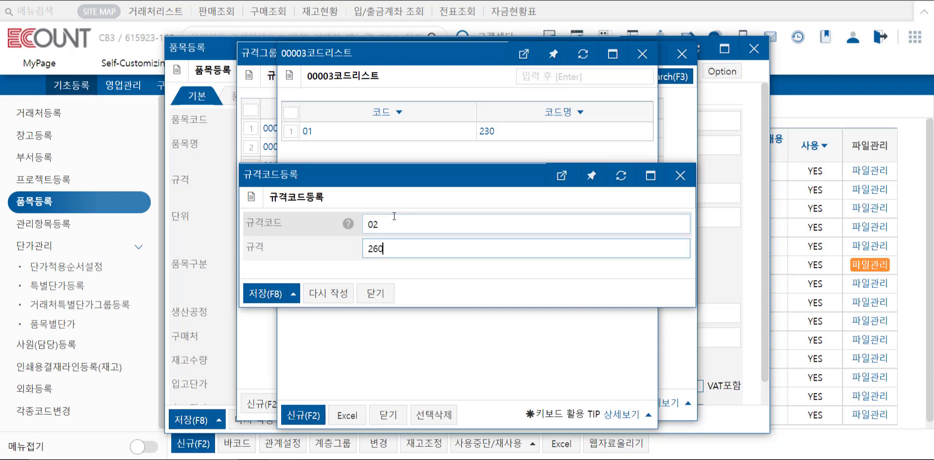
{"action": "left_click", "coordinate": [263, 293]}
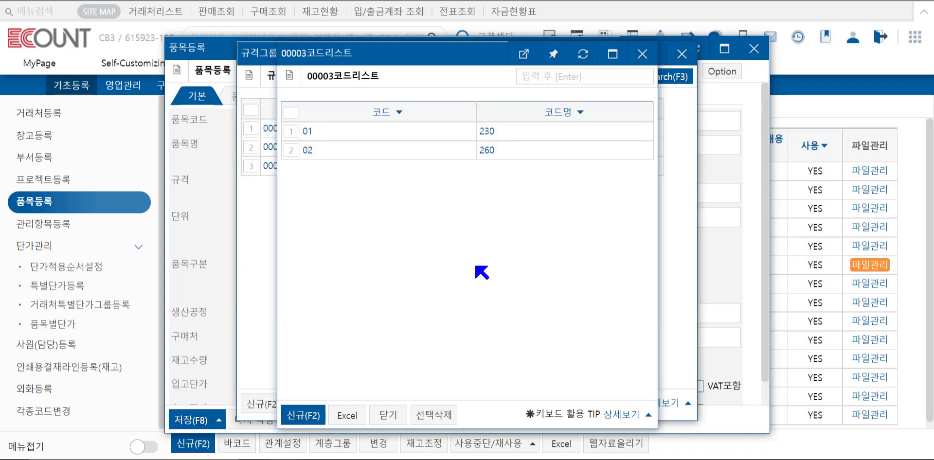
{"action": "left_click", "coordinate": [392, 415]}
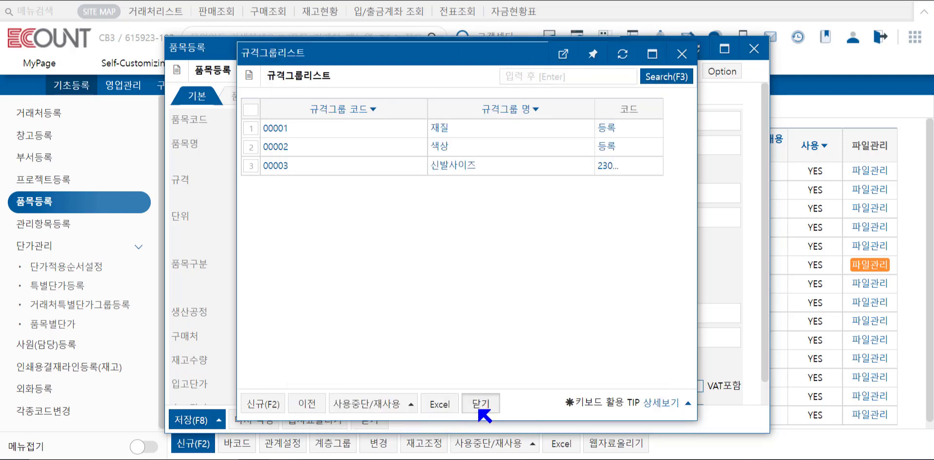
{"action": "left_click", "coordinate": [479, 405]}
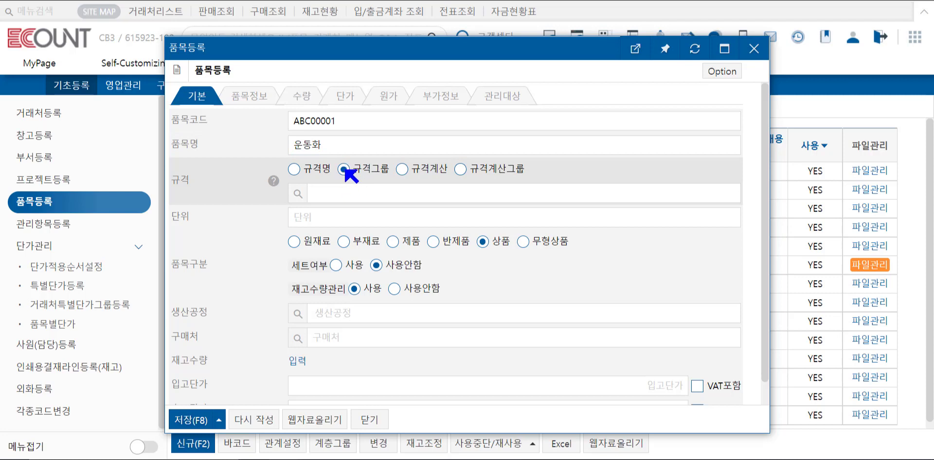
Assign the 신발사이즈 specification group to the 운동화 item and save the item
{"action": "left_click", "coordinate": [298, 193]}
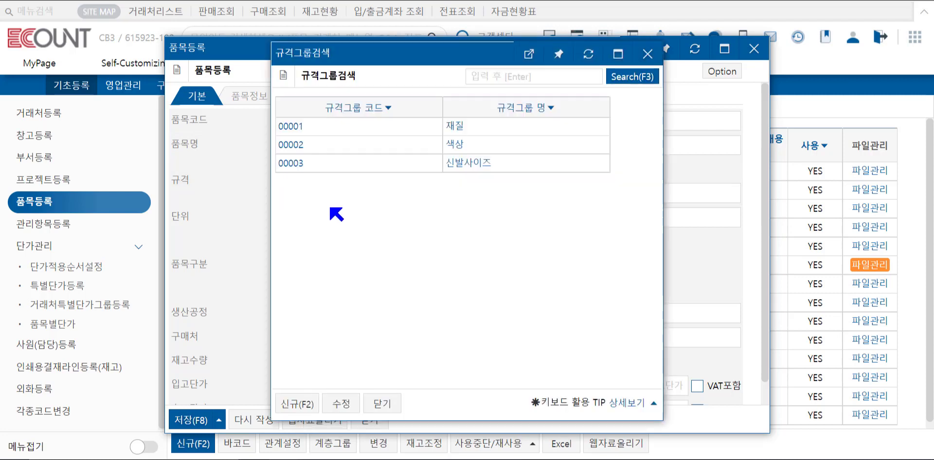
{"action": "left_click", "coordinate": [462, 167]}
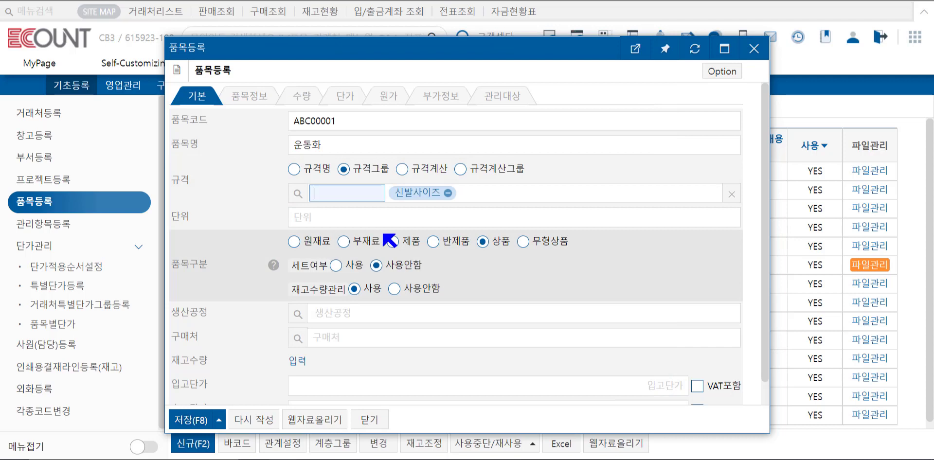
{"action": "left_click", "coordinate": [202, 419]}
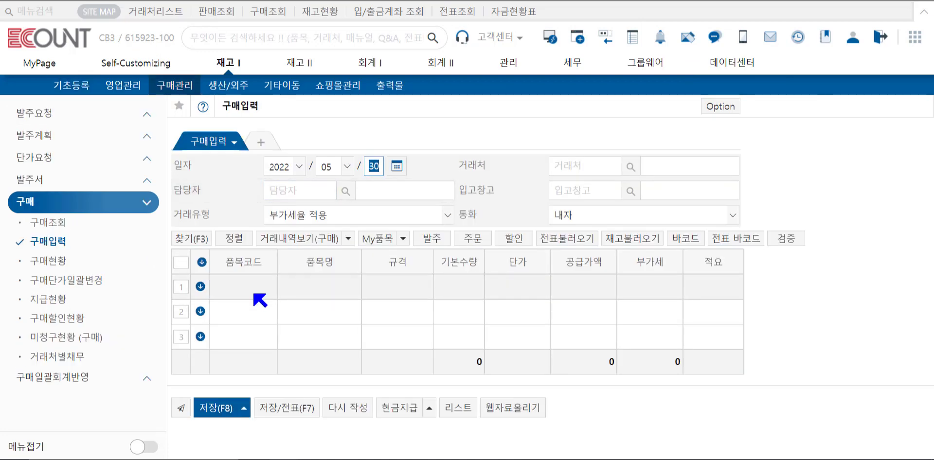
In the purchase entry, search for item 운동화 and add its 230 and 260 specifications as two lines
{"action": "left_click", "coordinate": [254, 290]}
{"action": "type", "text": "운동화"}
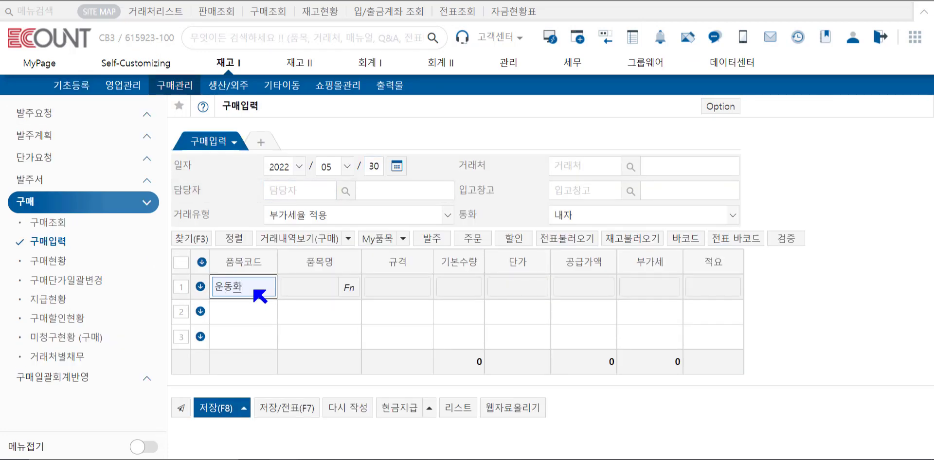
{"action": "key", "text": "Return"}
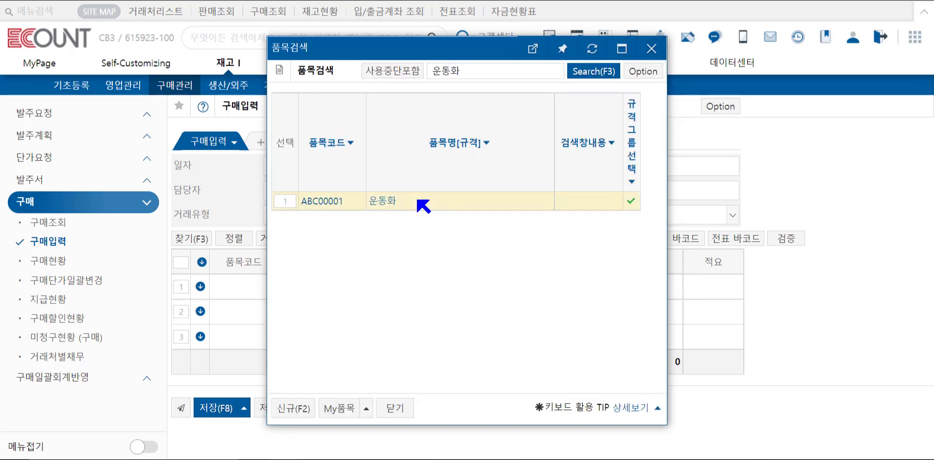
{"action": "left_click", "coordinate": [633, 201]}
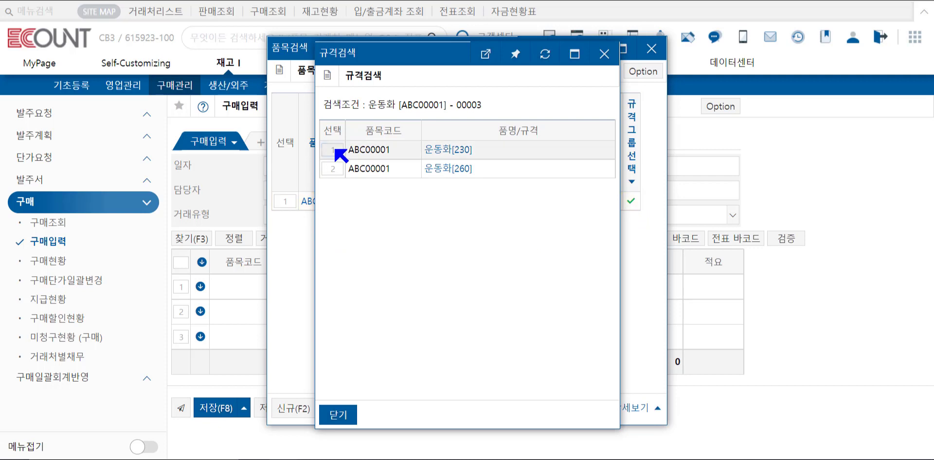
{"action": "left_click", "coordinate": [334, 150]}
{"action": "left_click", "coordinate": [333, 169]}
{"action": "left_click", "coordinate": [337, 415]}
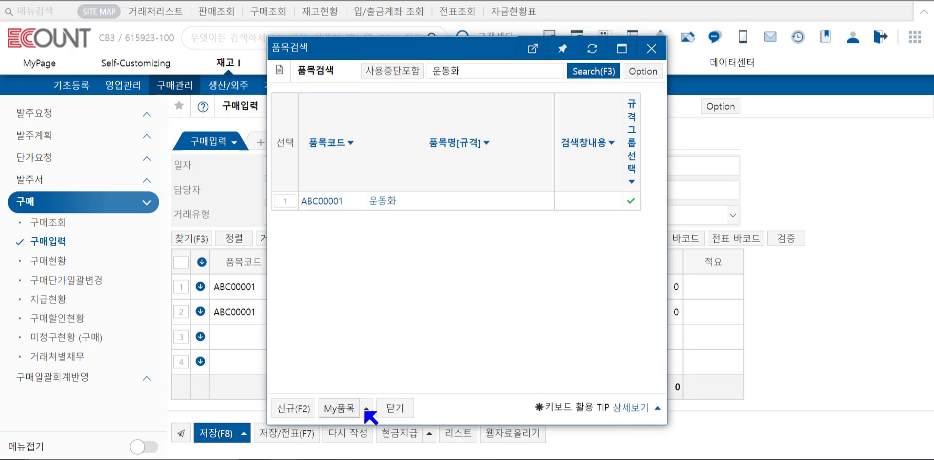
{"action": "left_click", "coordinate": [395, 409]}
Set the quantity of both 운동화 lines, 230 and 260, to 10 and save the purchase slip
{"action": "type", "text": "1"}
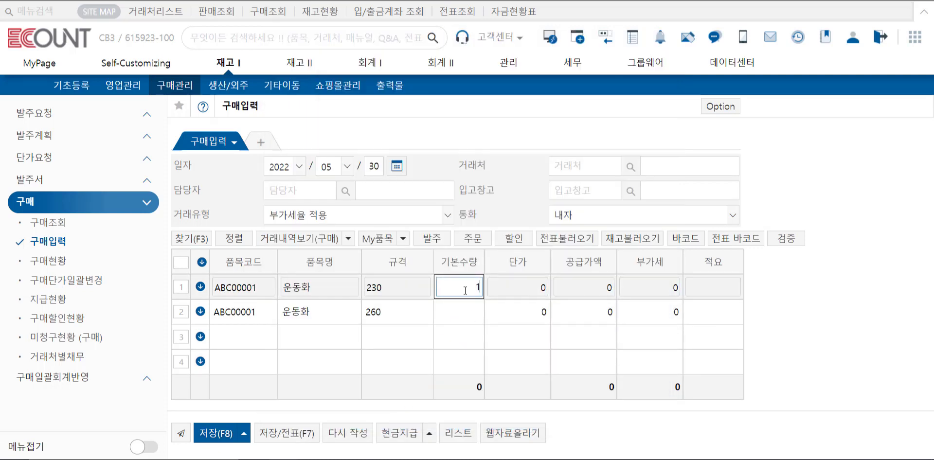
{"action": "type", "text": "0"}
{"action": "key", "text": "Return"}
{"action": "type", "text": "10"}
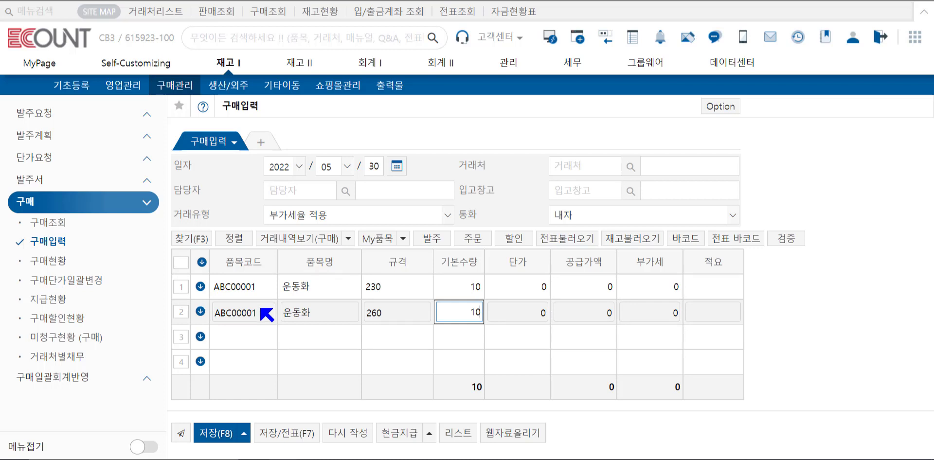
{"action": "left_click", "coordinate": [207, 433]}
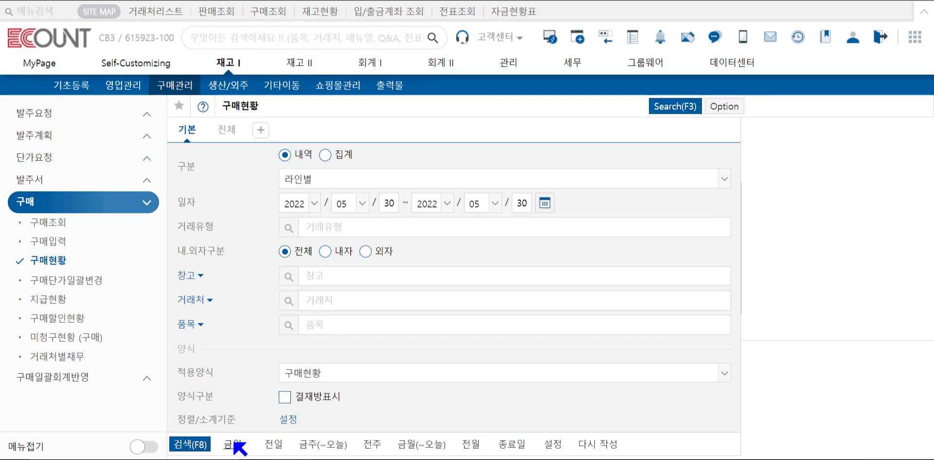
Look up today's purchase status, and rerun the stock status report to check the stock quantity of 운동화
{"action": "left_click", "coordinate": [235, 444]}
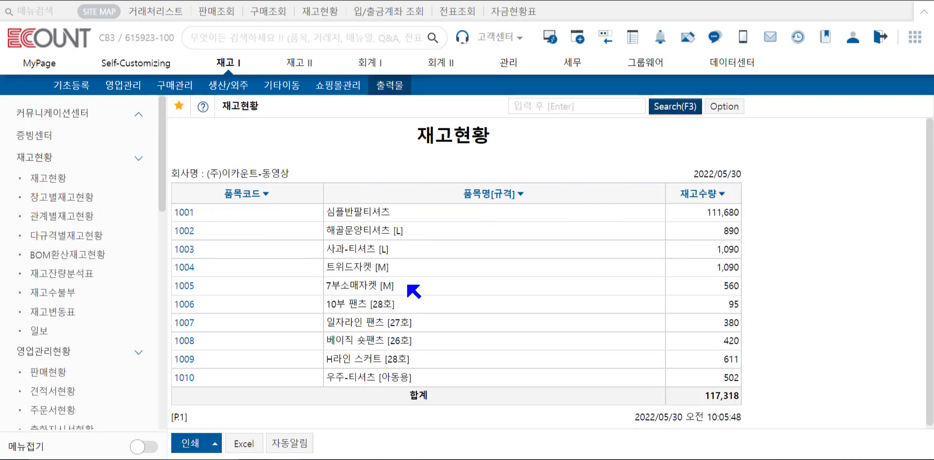
{"action": "key", "text": "F3"}
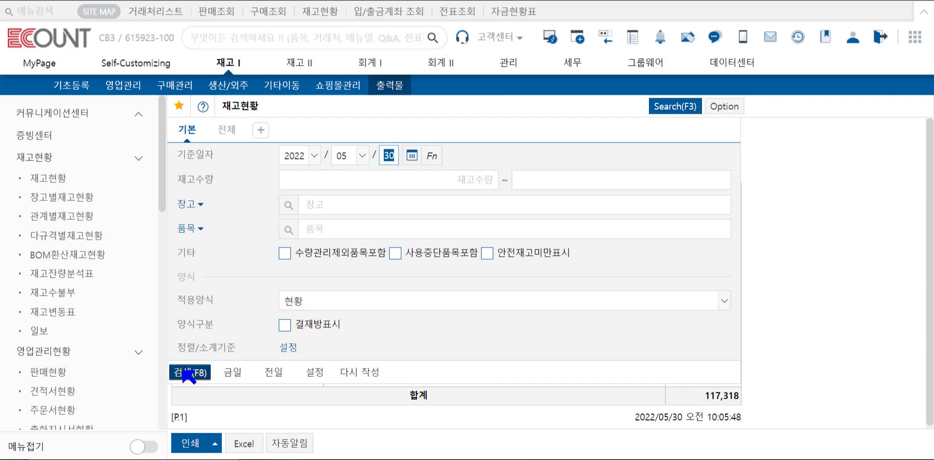
{"action": "left_click", "coordinate": [187, 374]}
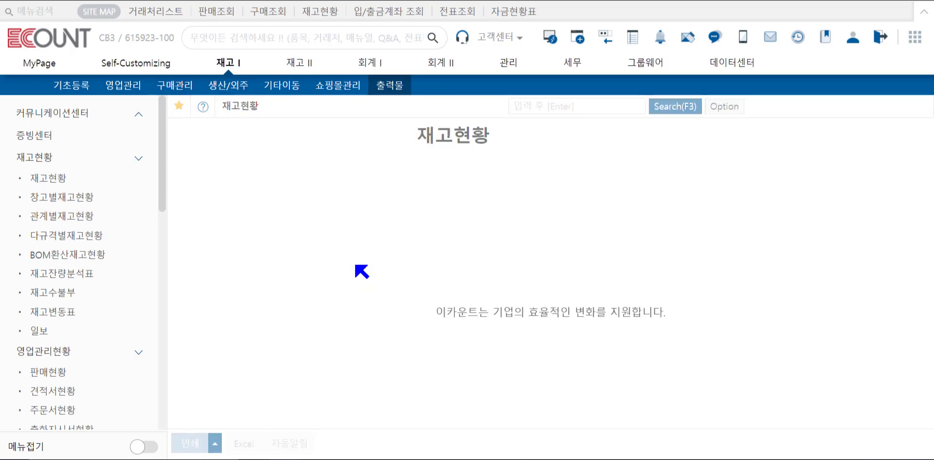
{"action": "scroll", "coordinate": [361, 267], "scroll_direction": "down", "scroll_amount": 2}
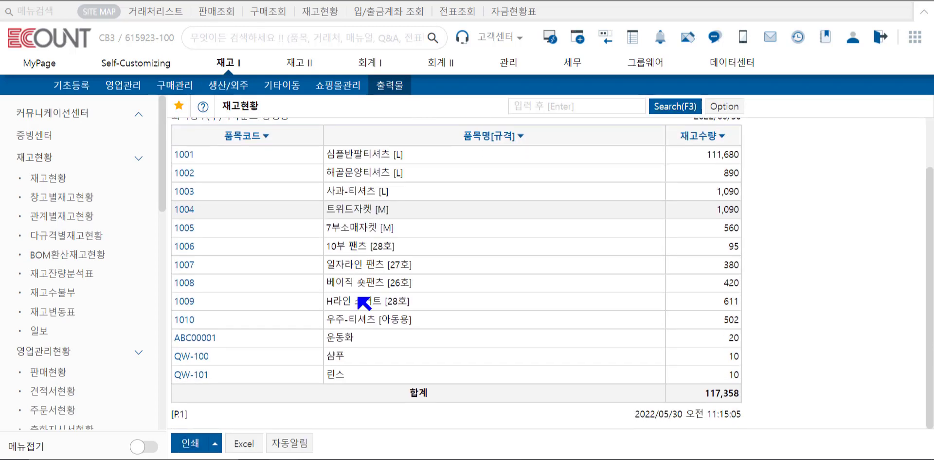
{"action": "left_click_drag", "start_coordinate": [366, 339], "coordinate": [321, 341]}
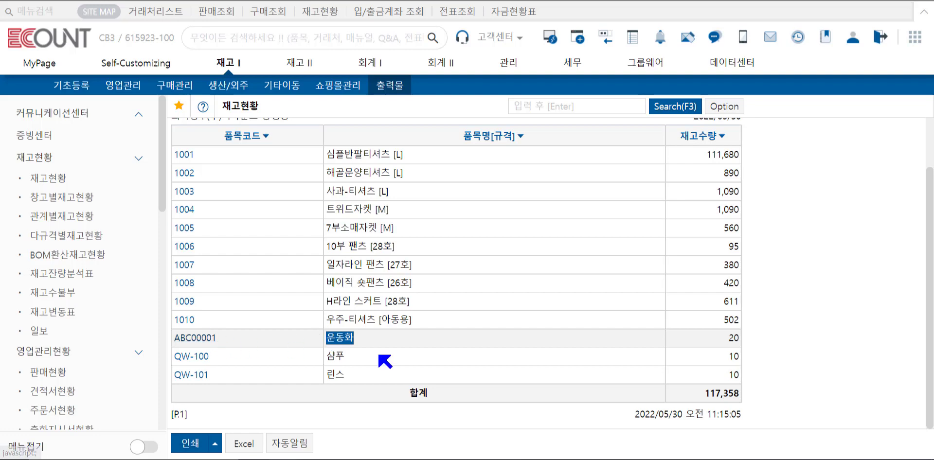
{"action": "left_click_drag", "start_coordinate": [711, 339], "coordinate": [738, 336]}
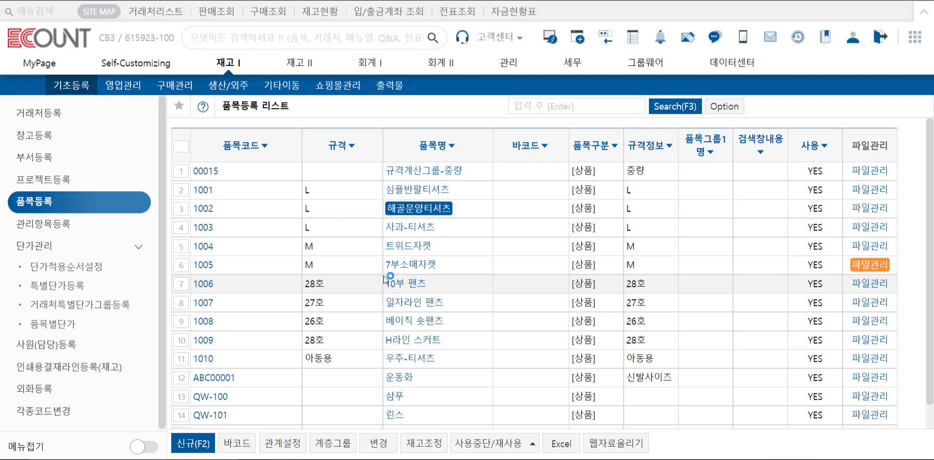
Start a new item registration from the item list and set its specification type to 규격계산
{"action": "key", "text": "F2"}
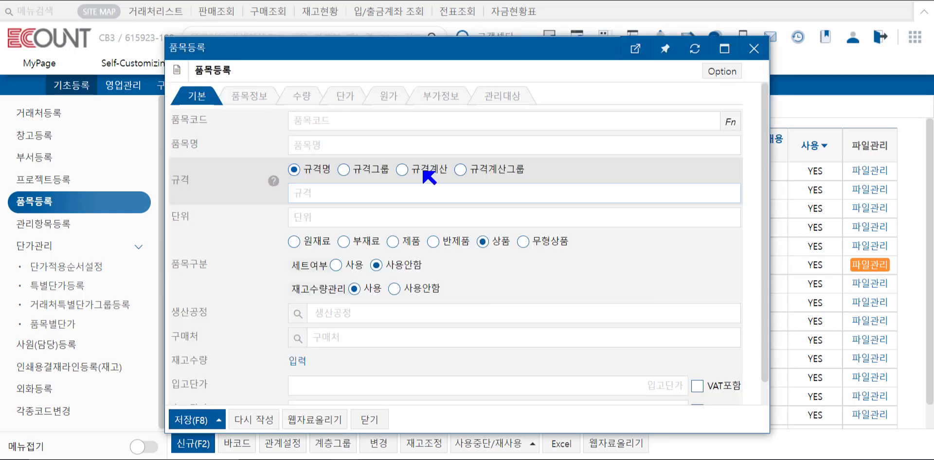
{"action": "left_click", "coordinate": [402, 170]}
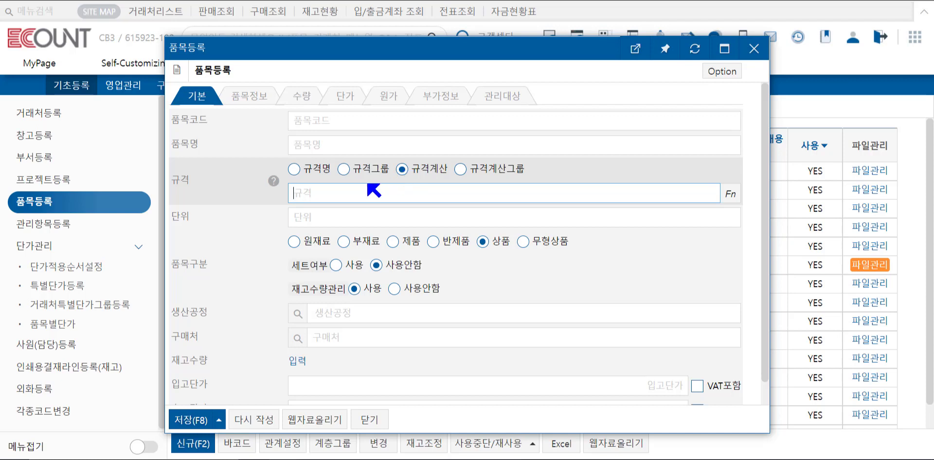
{"action": "left_click", "coordinate": [349, 190]}
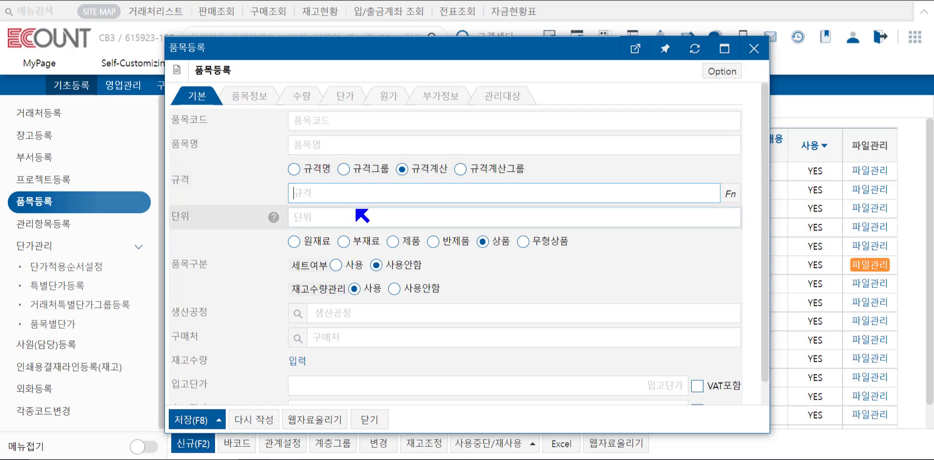
Examine the 추가수량당수량 setting of the new item alongside its 규격계산 specification field
{"action": "left_click", "coordinate": [301, 96]}
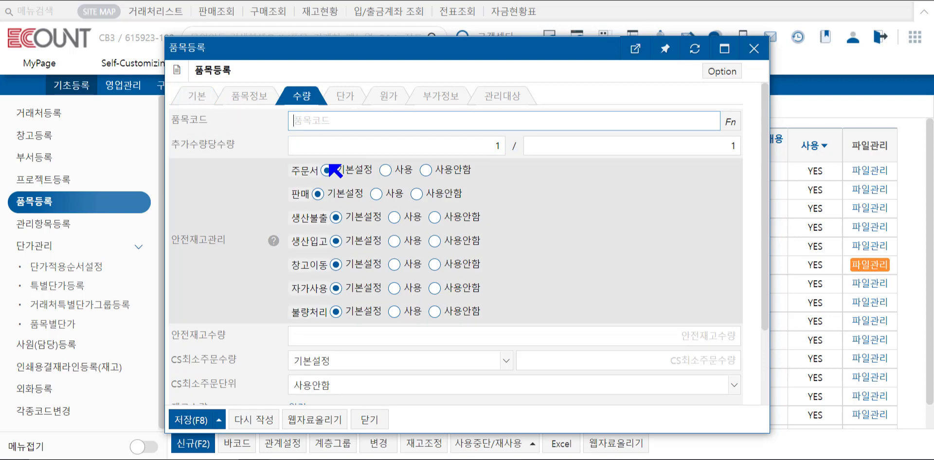
{"action": "left_click", "coordinate": [259, 99]}
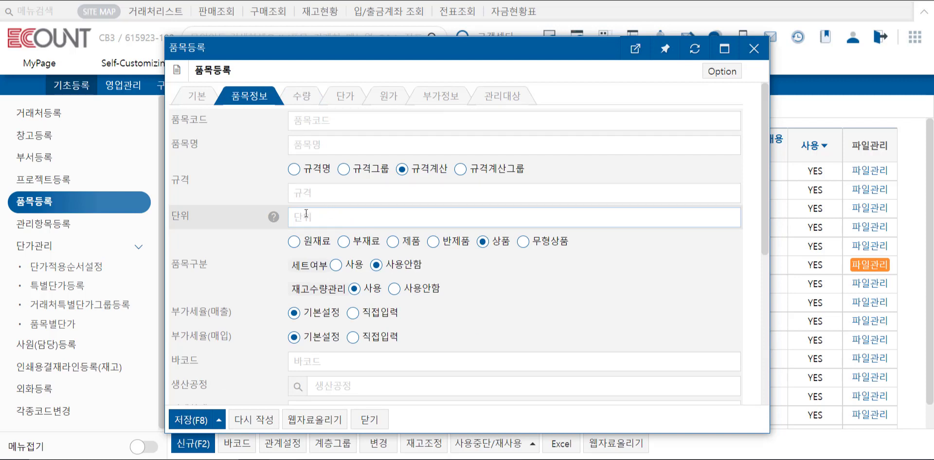
{"action": "left_click", "coordinate": [319, 102]}
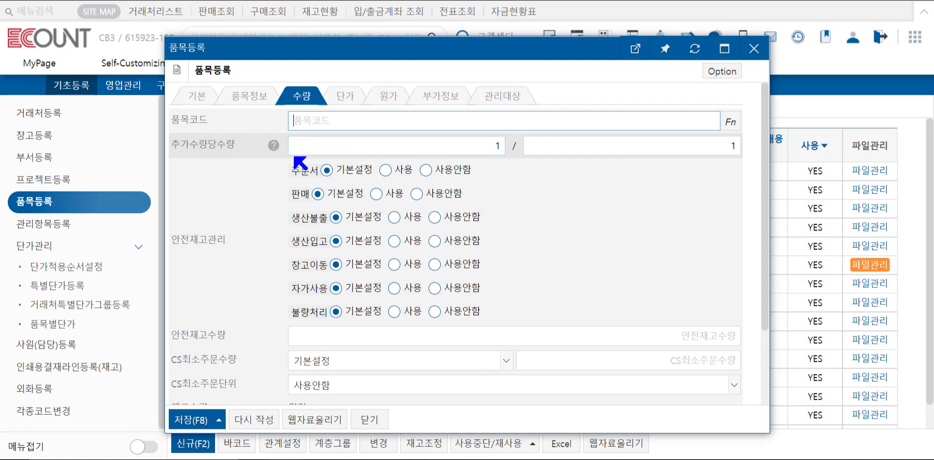
{"action": "left_click_drag", "start_coordinate": [243, 146], "coordinate": [217, 146]}
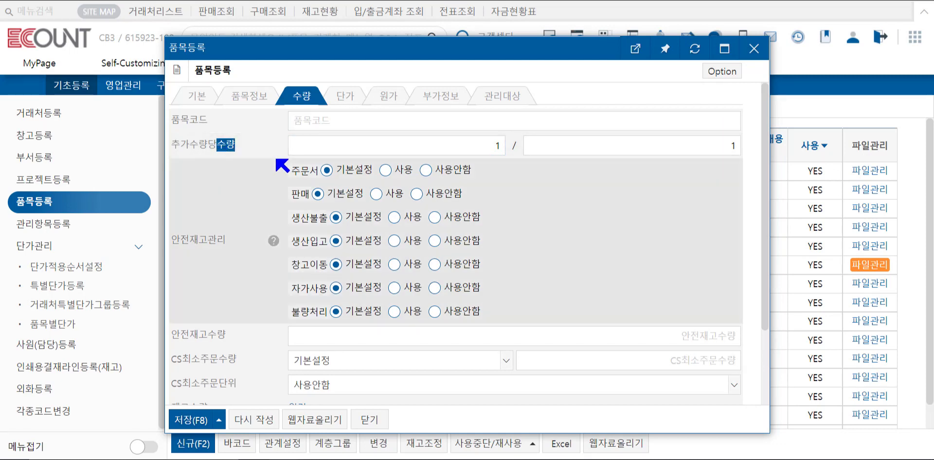
{"action": "left_click", "coordinate": [253, 94]}
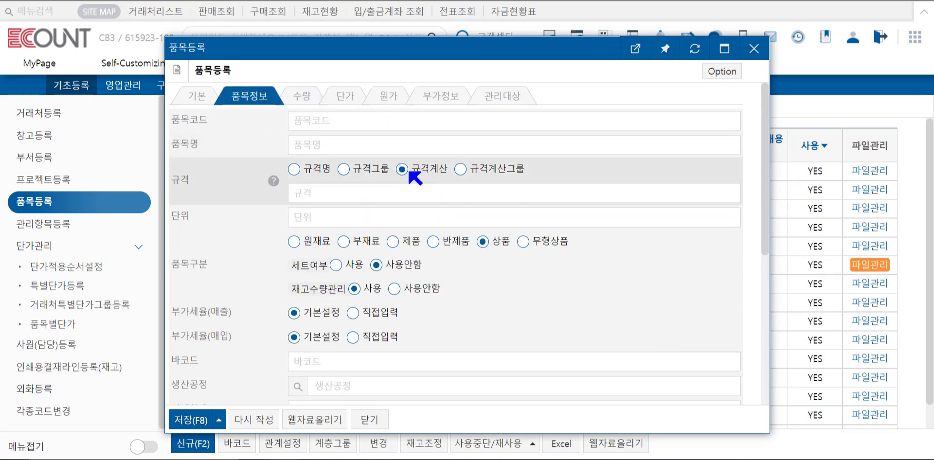
{"action": "left_click", "coordinate": [325, 196]}
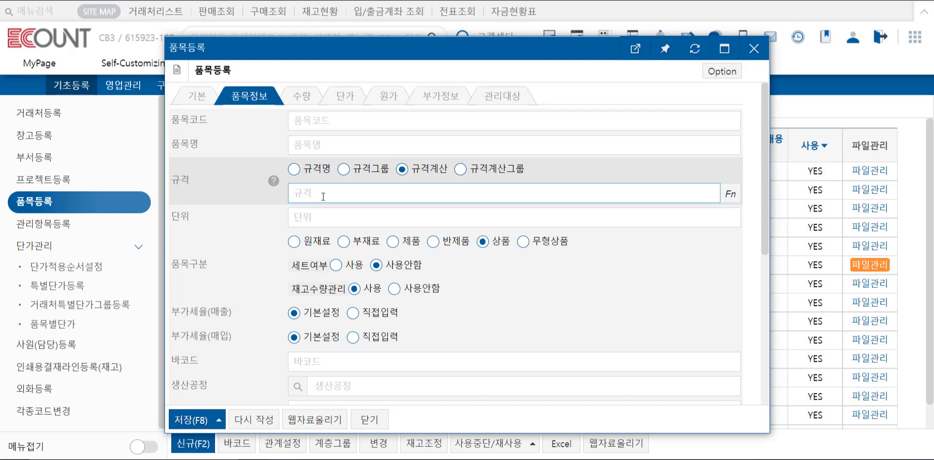
{"action": "left_click", "coordinate": [305, 96]}
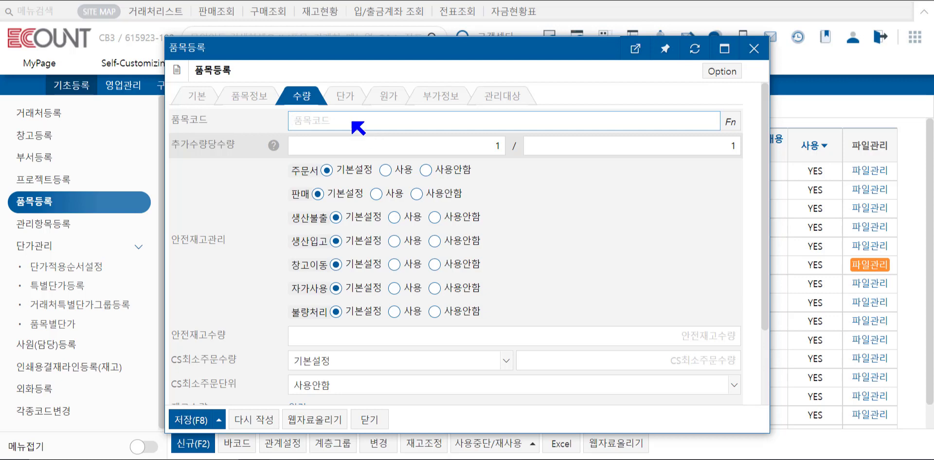
Enter 10*10 as the new item's calculated specification and check both 추가수량당수량 values
{"action": "left_click", "coordinate": [248, 96]}
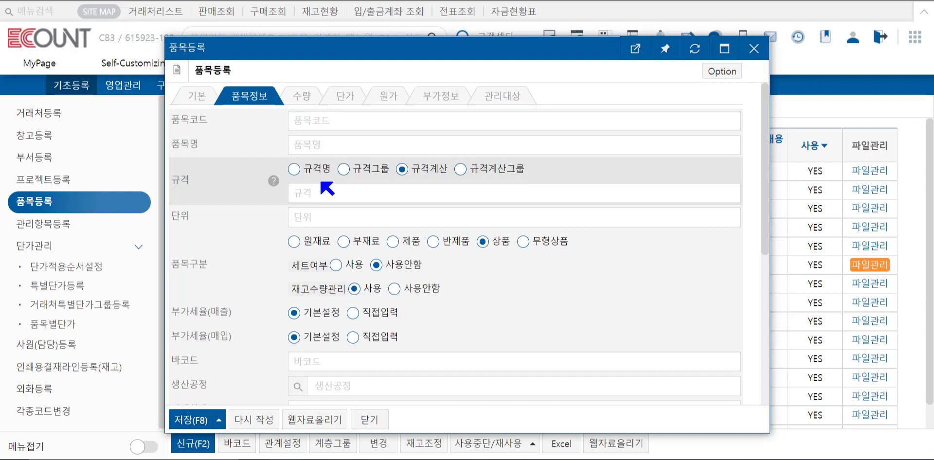
{"action": "left_click", "coordinate": [324, 197]}
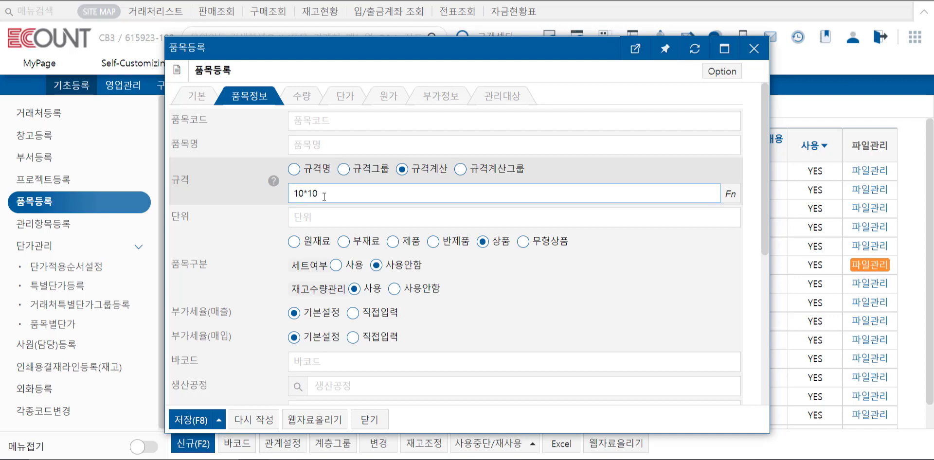
{"action": "left_click", "coordinate": [304, 95]}
{"action": "left_click", "coordinate": [327, 139]}
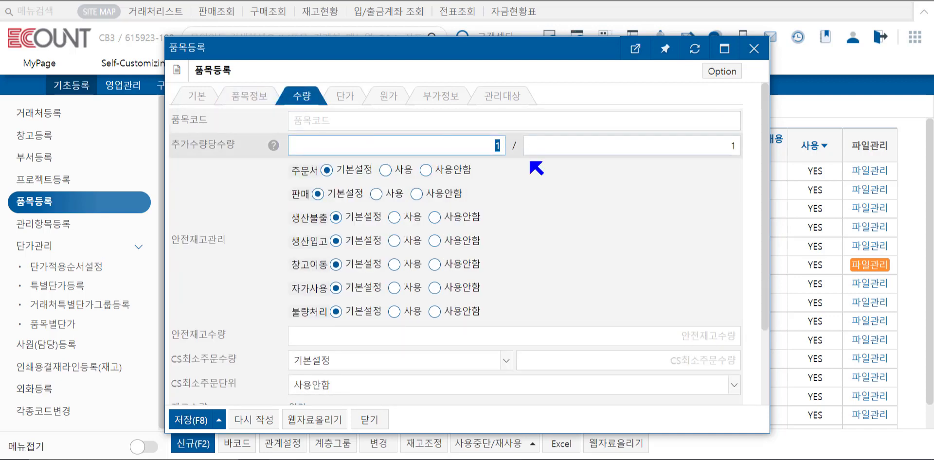
{"action": "left_click", "coordinate": [708, 149]}
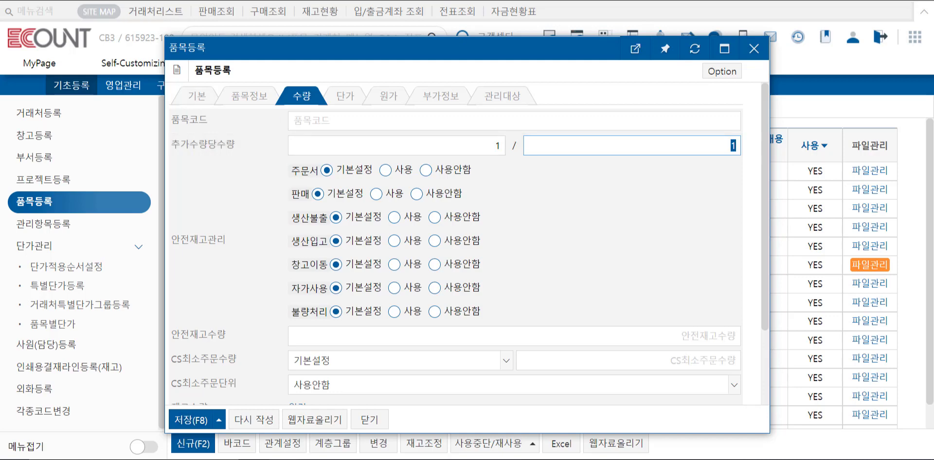
In the inventory function settings for 영업관리 quantities, set the 기본수량명칭 to 면적 and the 추가수량명칭 to 수량
{"action": "left_click", "coordinate": [174, 0]}
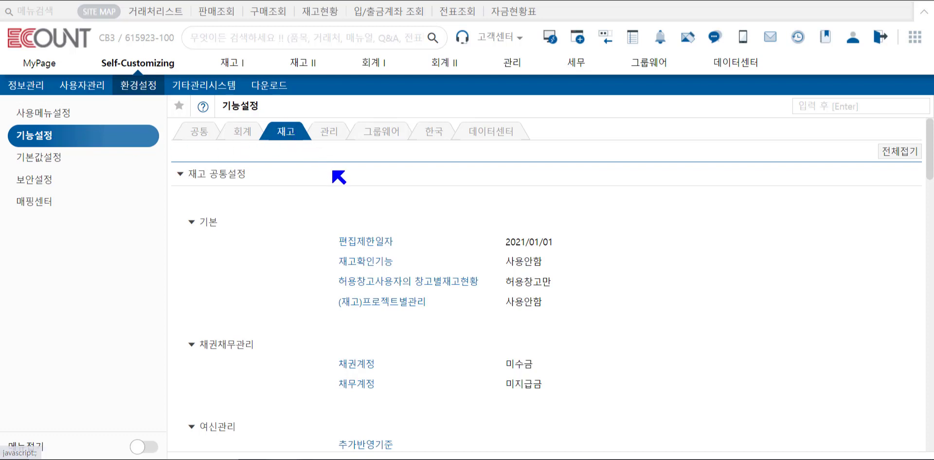
{"action": "scroll", "coordinate": [339, 177], "scroll_direction": "down", "scroll_amount": 14}
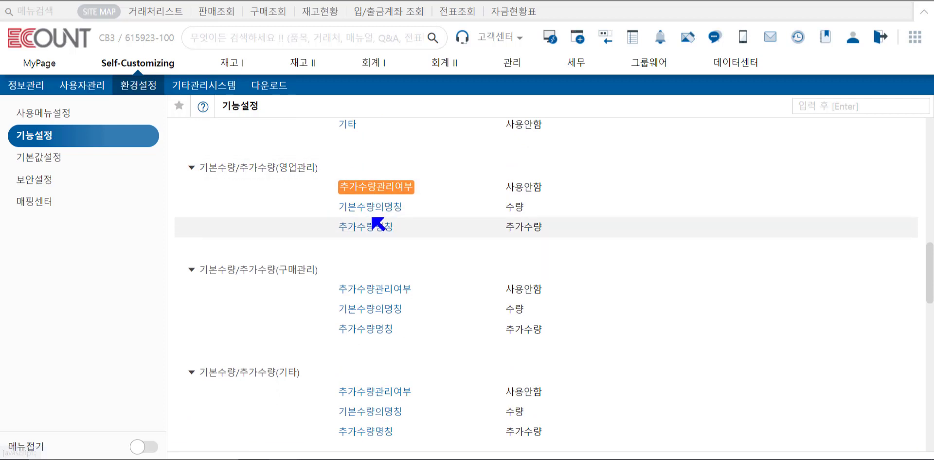
{"action": "key", "text": "alt+Tab"}
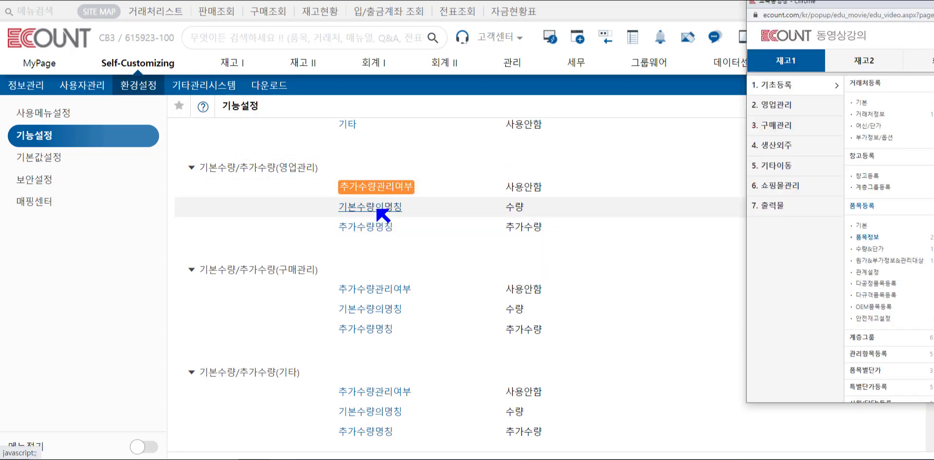
{"action": "left_click", "coordinate": [381, 208]}
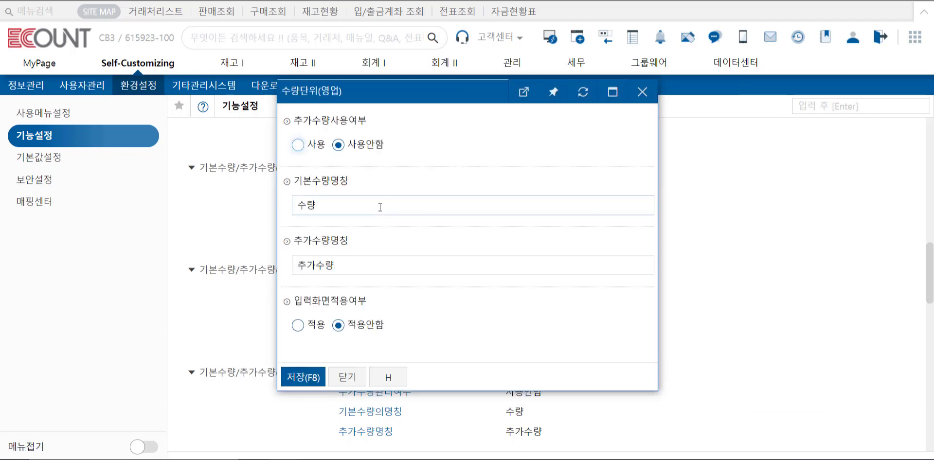
{"action": "left_click", "coordinate": [364, 202]}
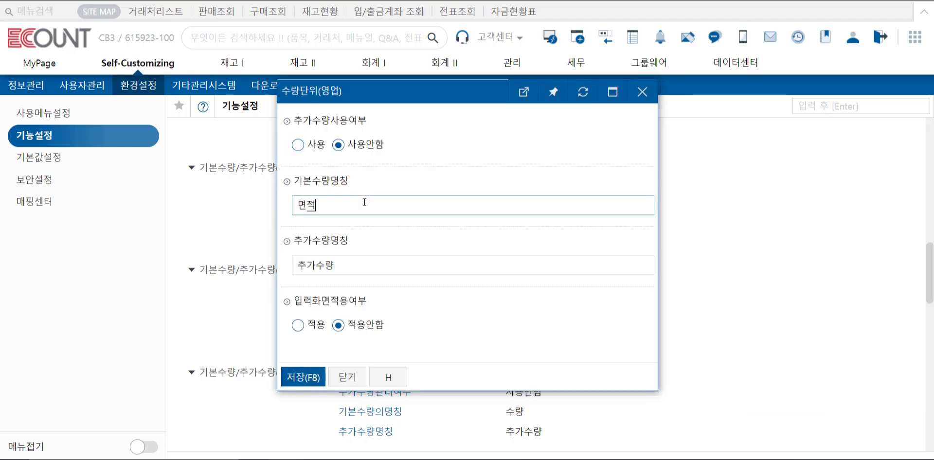
{"action": "left_click", "coordinate": [352, 265]}
{"action": "type", "text": "수량"}
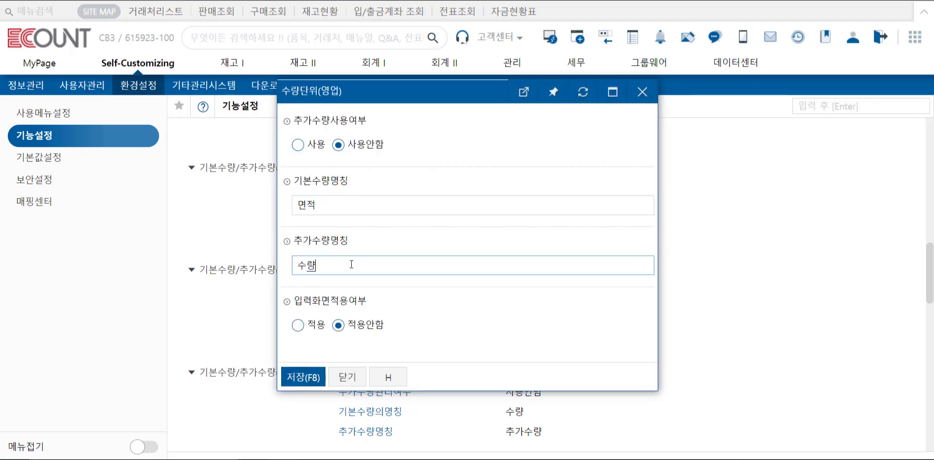
Apply the quantity names to the input screens, enable the additional quantity for 영업, and save the settings
{"action": "left_click", "coordinate": [305, 325]}
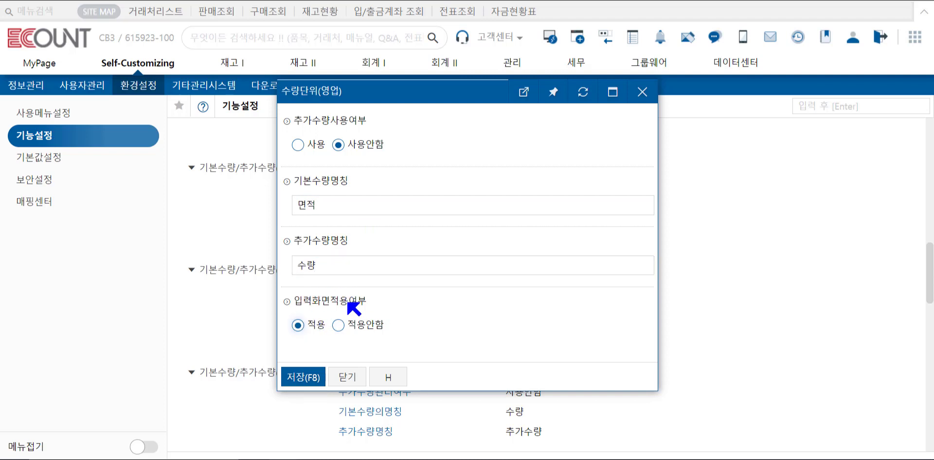
{"action": "left_click", "coordinate": [297, 145]}
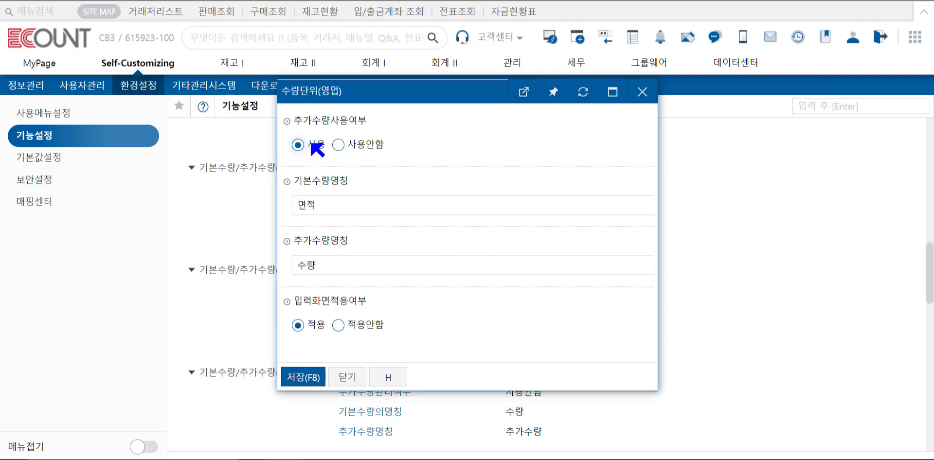
{"action": "left_click", "coordinate": [300, 380]}
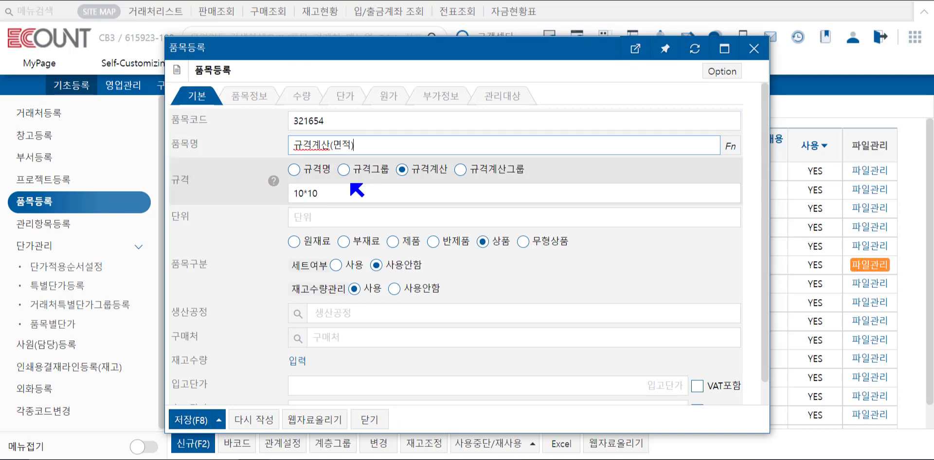
Save the new item 규격계산(면적) and add it to the first line of a new sales entry
{"action": "left_click", "coordinate": [195, 420]}
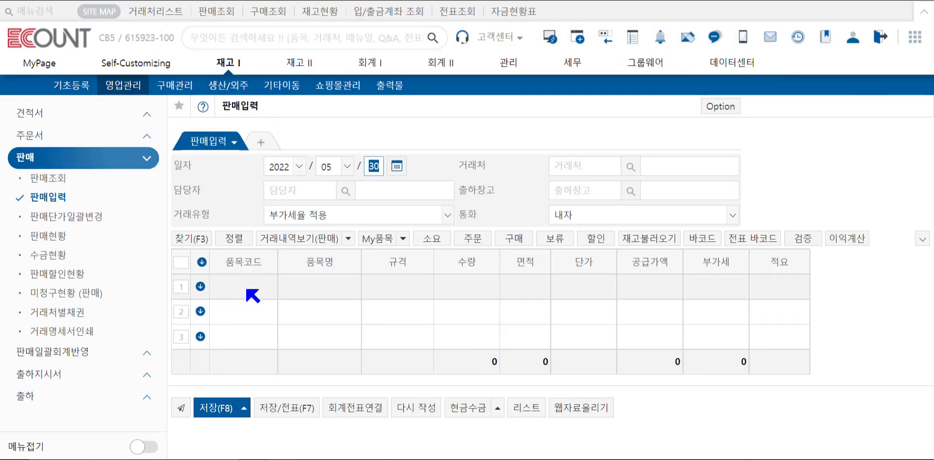
{"action": "left_click", "coordinate": [249, 290]}
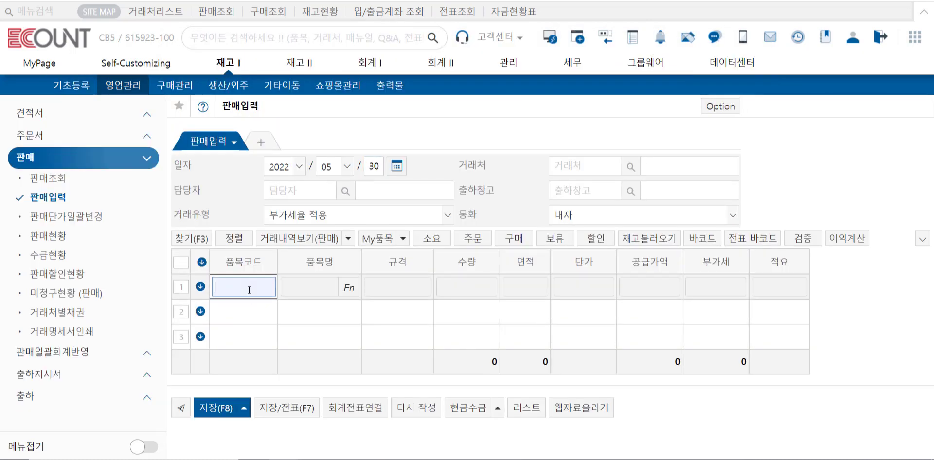
{"action": "type", "text": "면적"}
{"action": "key", "text": "Return"}
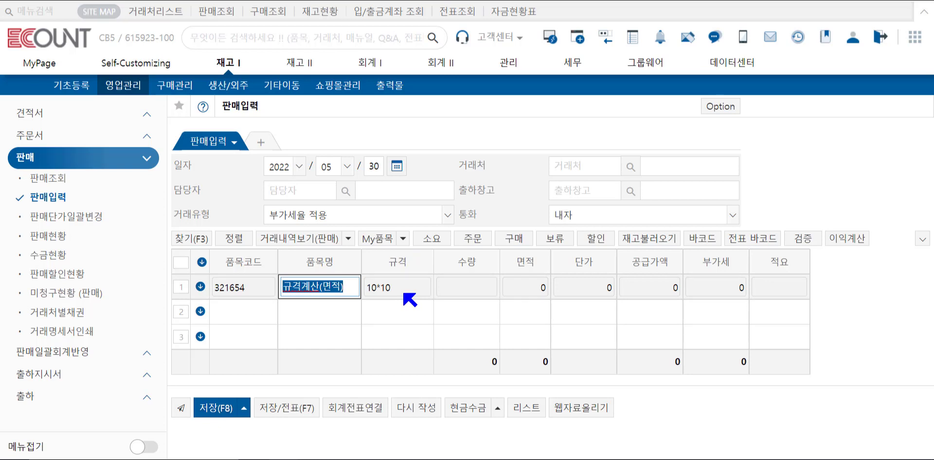
Set the quantity to 3 and the unit price to 100 on the 규격계산(면적) sales line
{"action": "left_click_drag", "start_coordinate": [479, 264], "coordinate": [459, 261]}
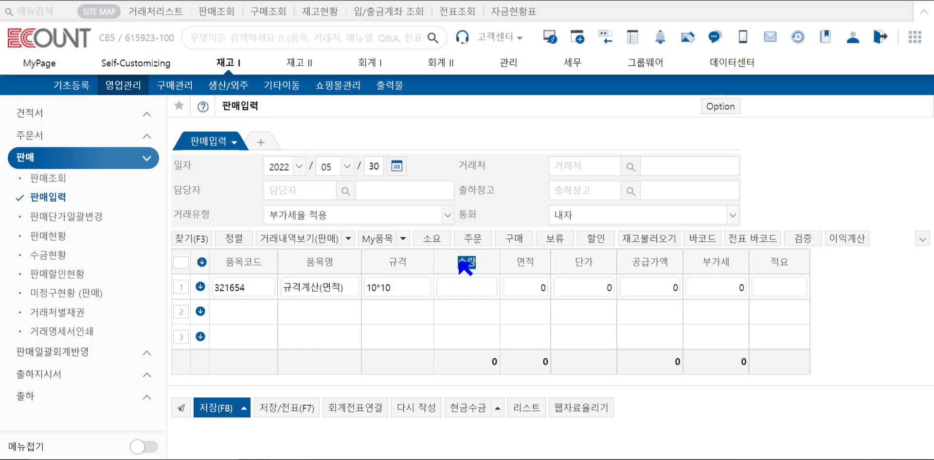
{"action": "left_click", "coordinate": [485, 293]}
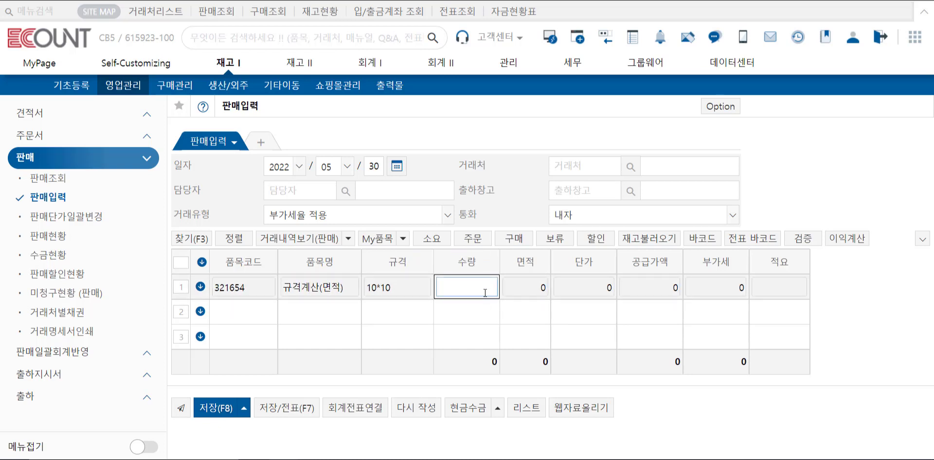
{"action": "type", "text": "3"}
{"action": "key", "text": "Return"}
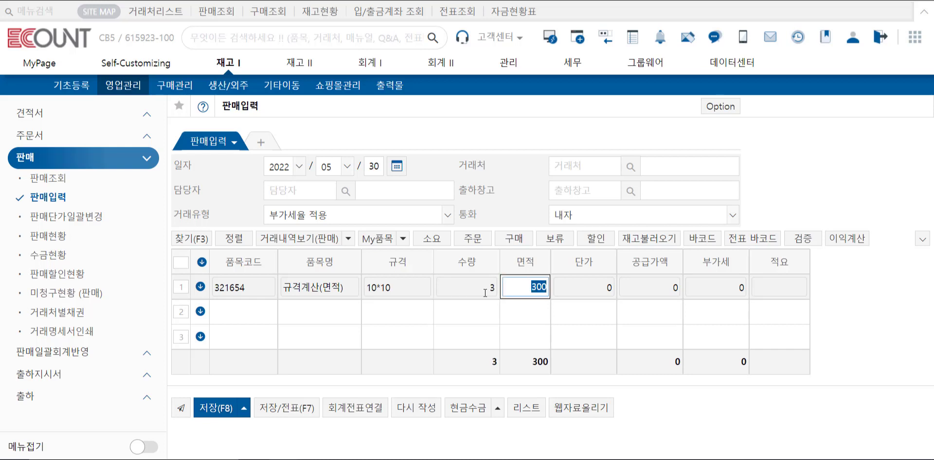
{"action": "left_click_drag", "start_coordinate": [534, 264], "coordinate": [516, 262]}
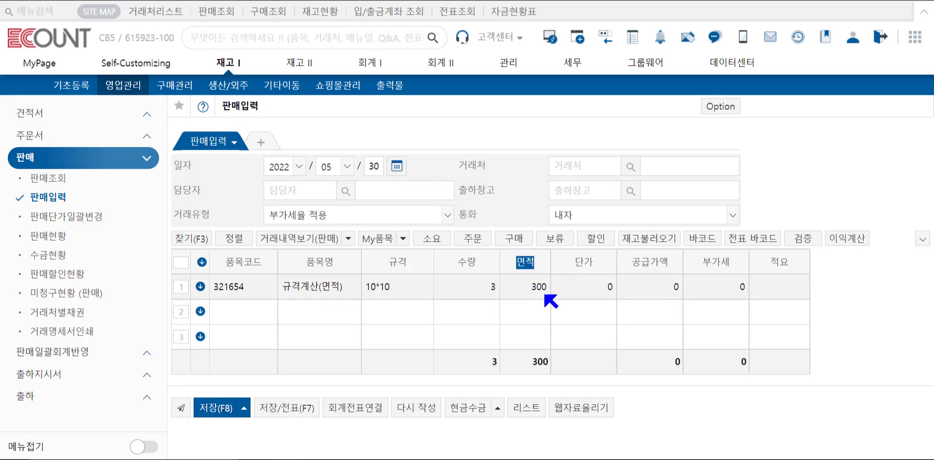
{"action": "left_click", "coordinate": [582, 291]}
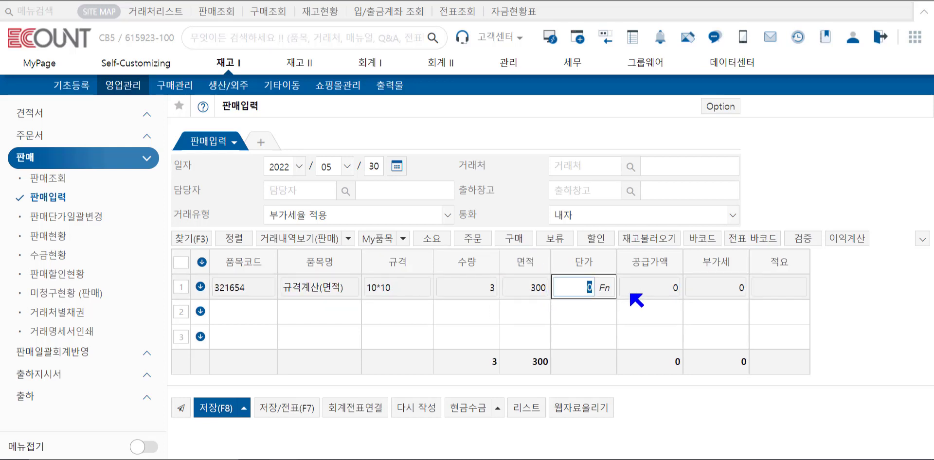
{"action": "type", "text": "100"}
{"action": "key", "text": "Return"}
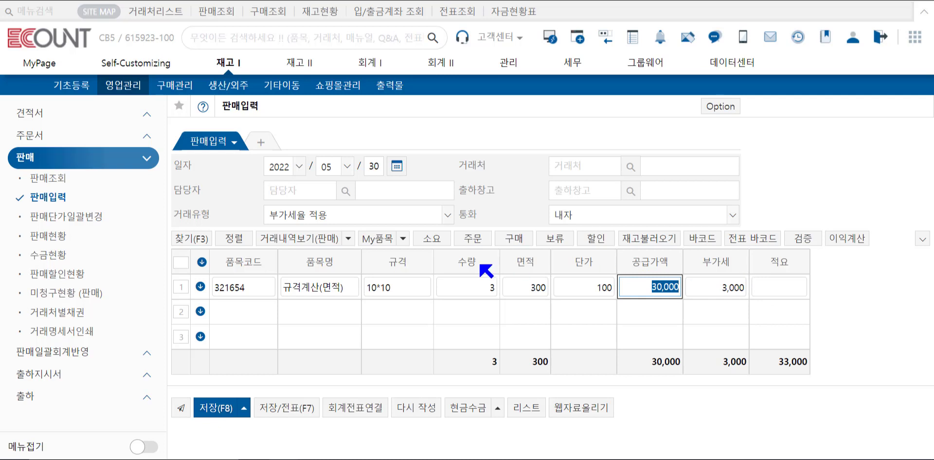
Edit the 규격 value of the 규격계산(면적) line in the sales entry so its area recalculates
{"action": "left_click", "coordinate": [402, 291]}
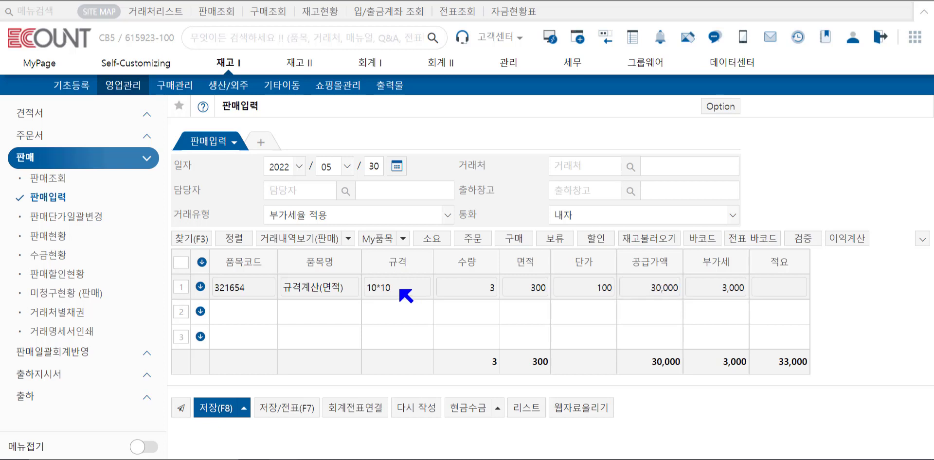
{"action": "left_click", "coordinate": [416, 290]}
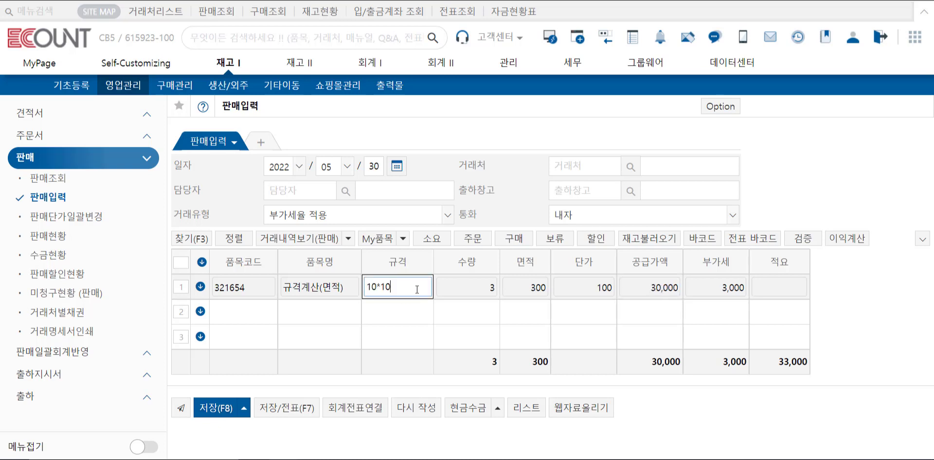
{"action": "type", "text": "2"}
{"action": "key", "text": "Return"}
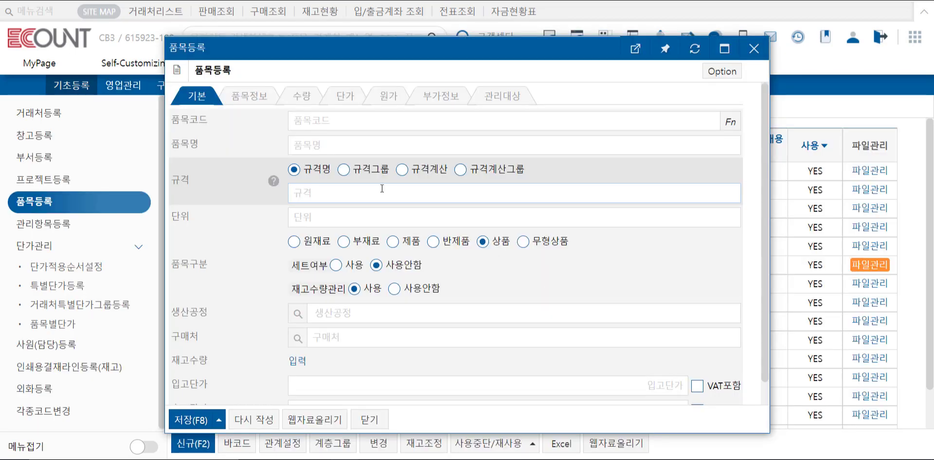
Set a new item's specification type to 규격계산그룹 and view the registration form for a new calculation group
{"action": "left_click", "coordinate": [469, 170]}
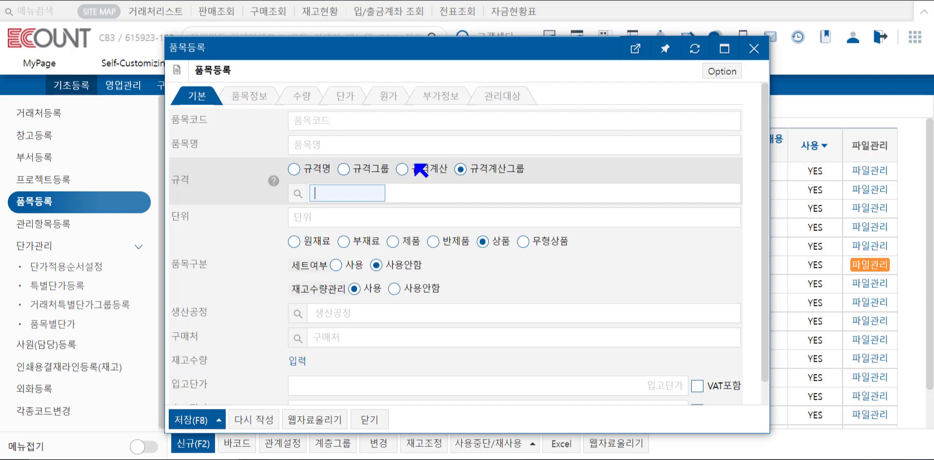
{"action": "left_click", "coordinate": [298, 195]}
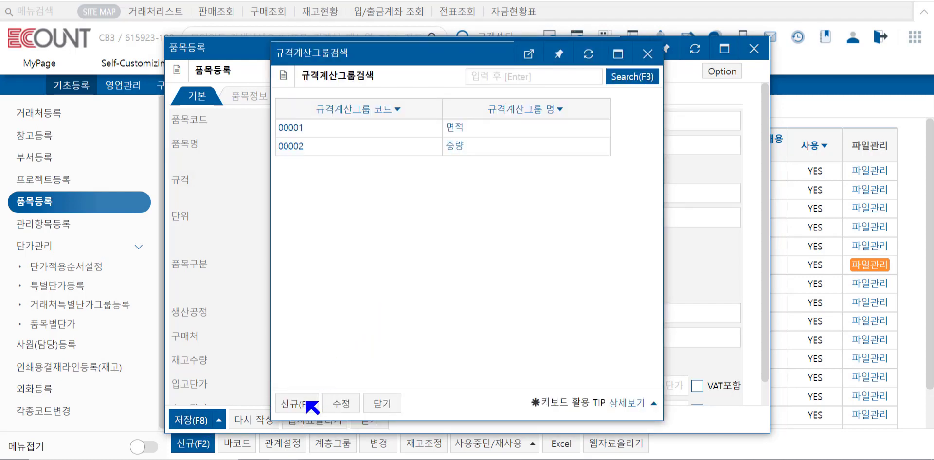
{"action": "left_click", "coordinate": [297, 404]}
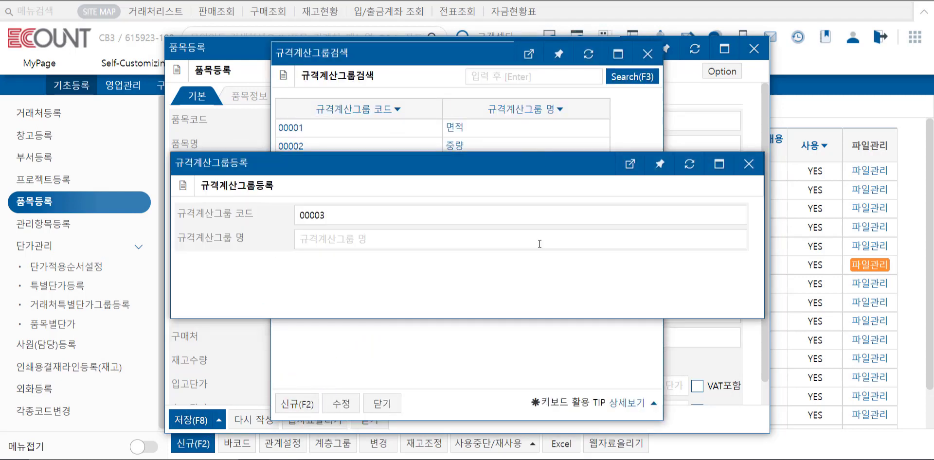
{"action": "left_click", "coordinate": [253, 277]}
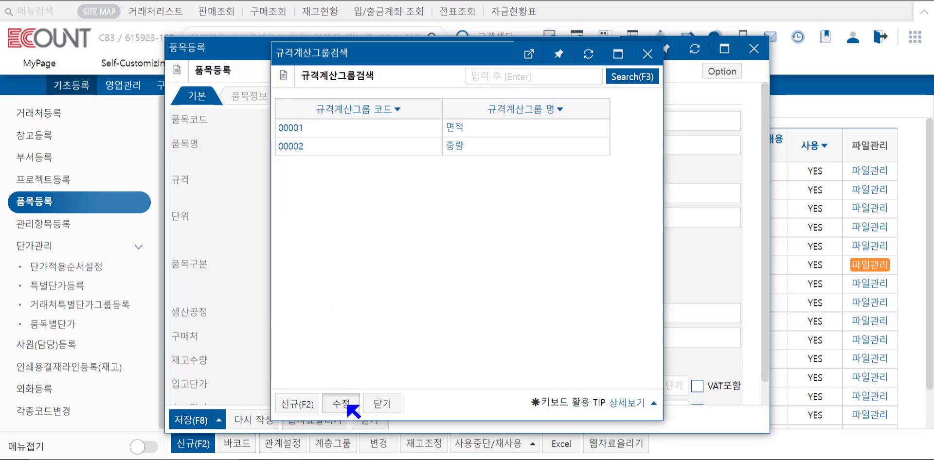
Examine the calculation formula registered for the 면적 group in the 규격계산그룹 list
{"action": "left_click", "coordinate": [351, 395]}
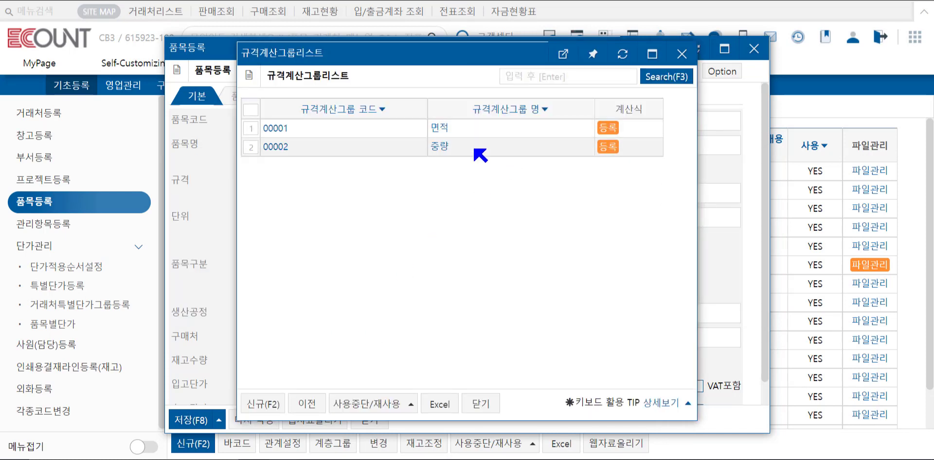
{"action": "left_click", "coordinate": [608, 129]}
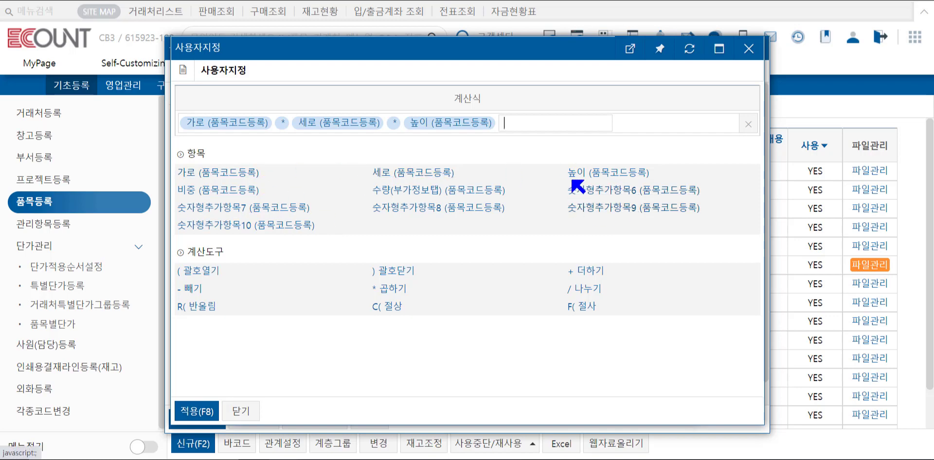
{"action": "left_click", "coordinate": [240, 412]}
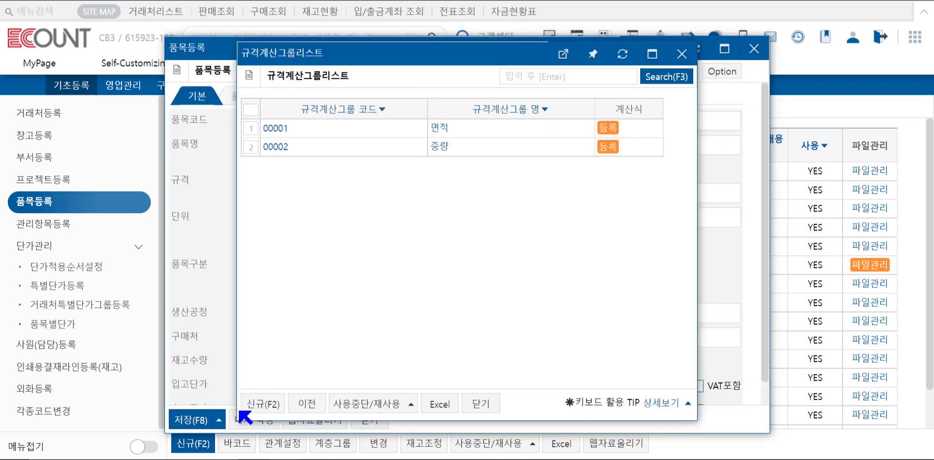
{"action": "left_click", "coordinate": [481, 409]}
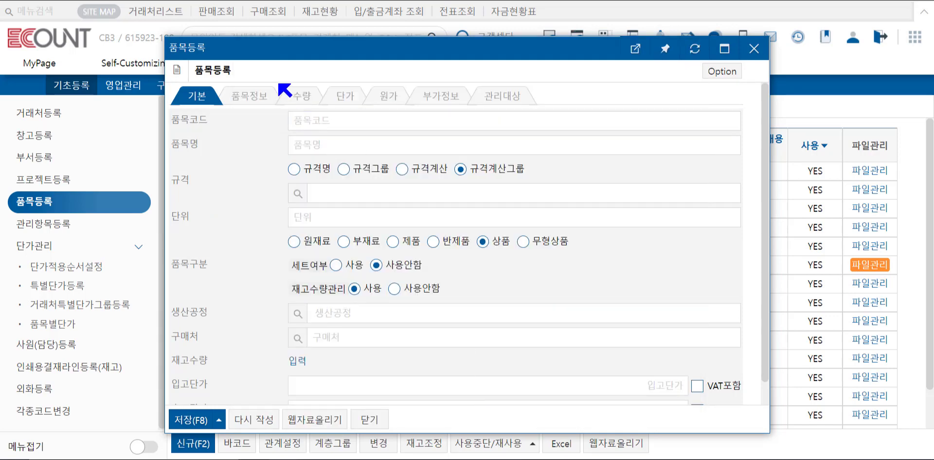
Examine the display settings of the 가로 field among the 부가정보 items of the item registration's input screen settings
{"action": "left_click", "coordinate": [736, 75]}
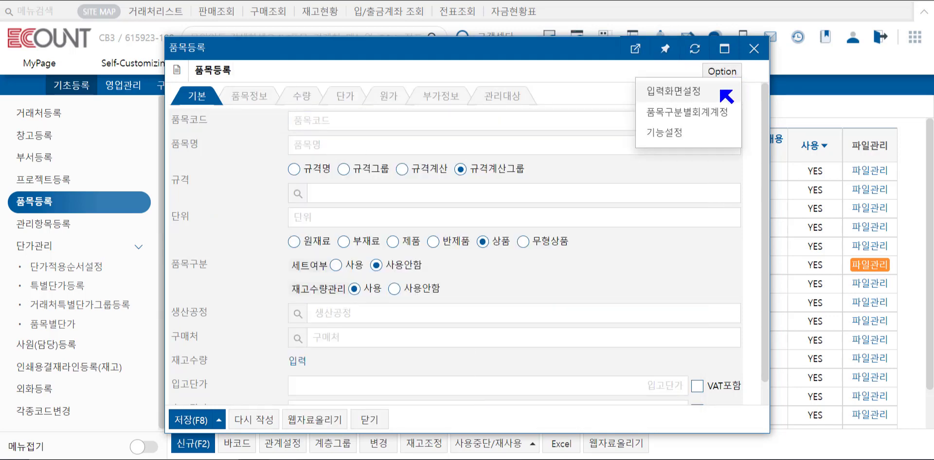
{"action": "left_click", "coordinate": [722, 92]}
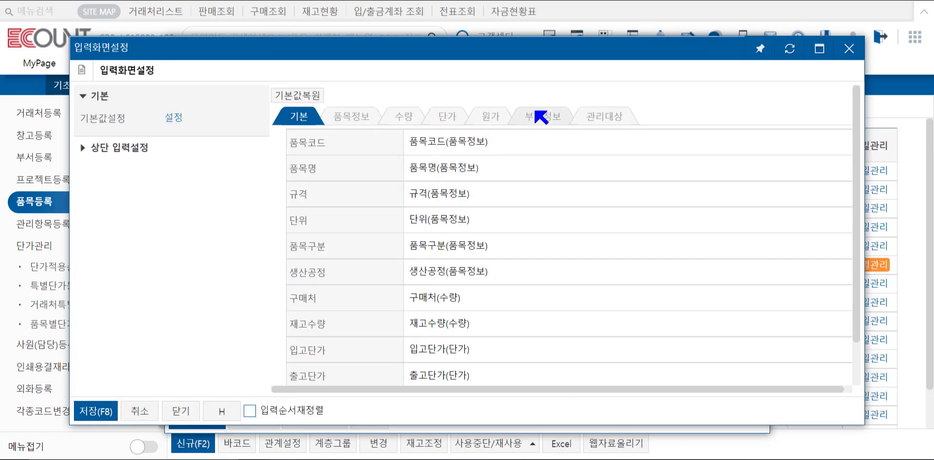
{"action": "left_click", "coordinate": [540, 116]}
{"action": "mouse_move", "coordinate": [355, 170]}
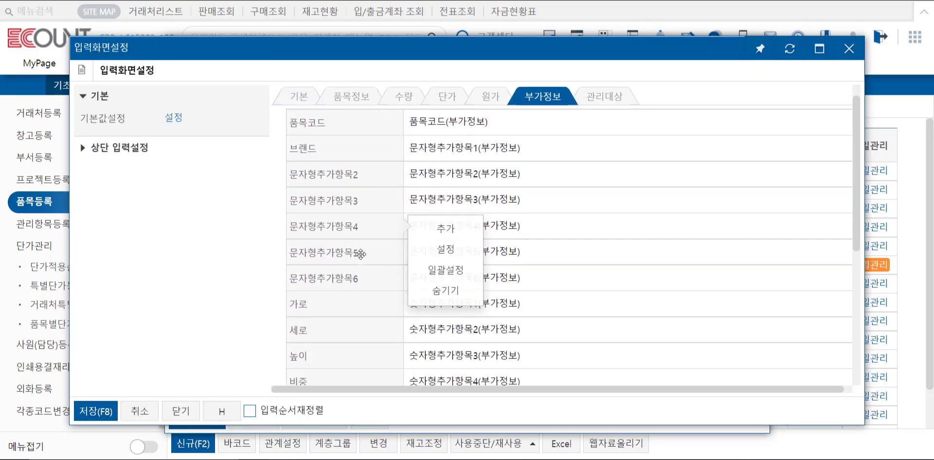
{"action": "scroll", "coordinate": [351, 215], "scroll_direction": "down", "scroll_amount": 3}
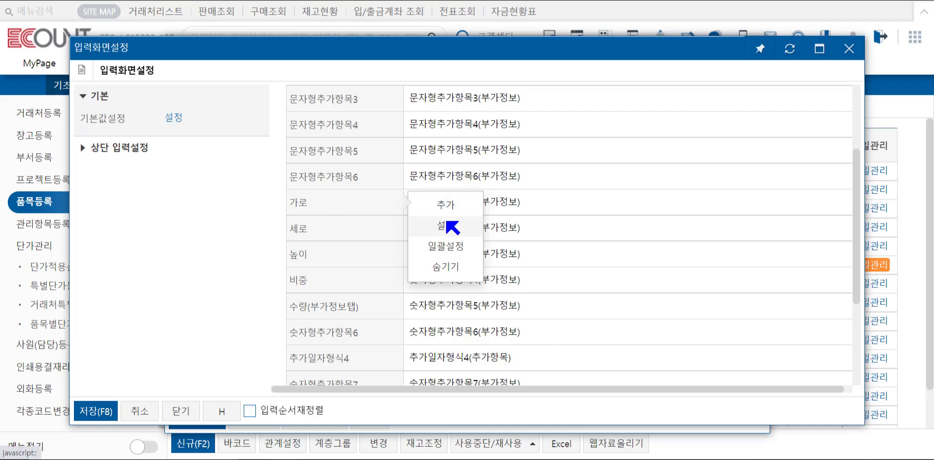
{"action": "left_click", "coordinate": [447, 225]}
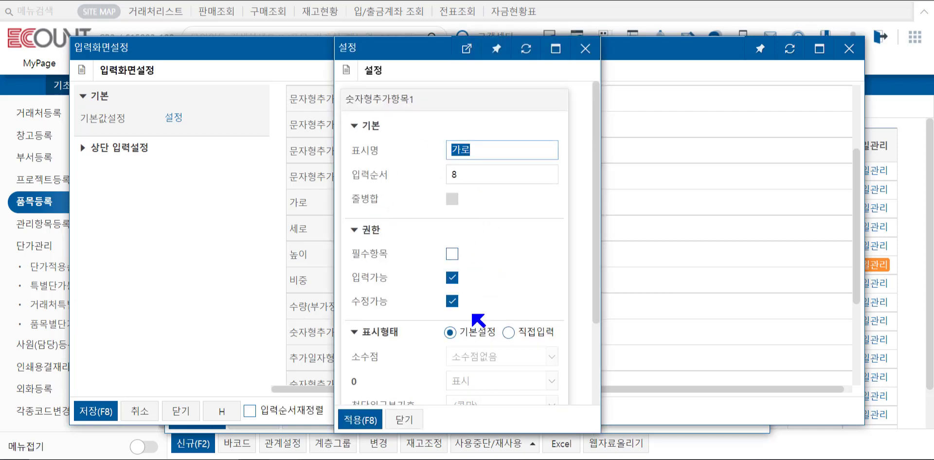
{"action": "left_click", "coordinate": [405, 419]}
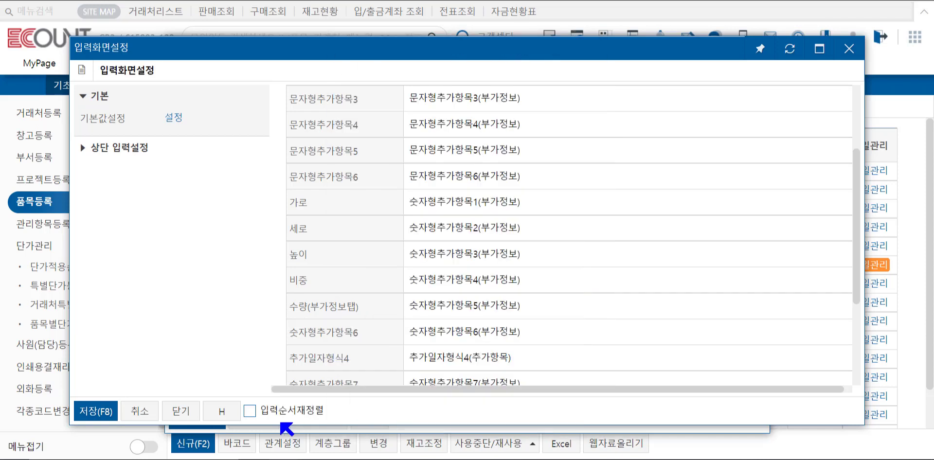
Leave the input screen settings and examine the calculation formula registered for the 중량 group in the 규격계산그룹 list
{"action": "left_click", "coordinate": [182, 413]}
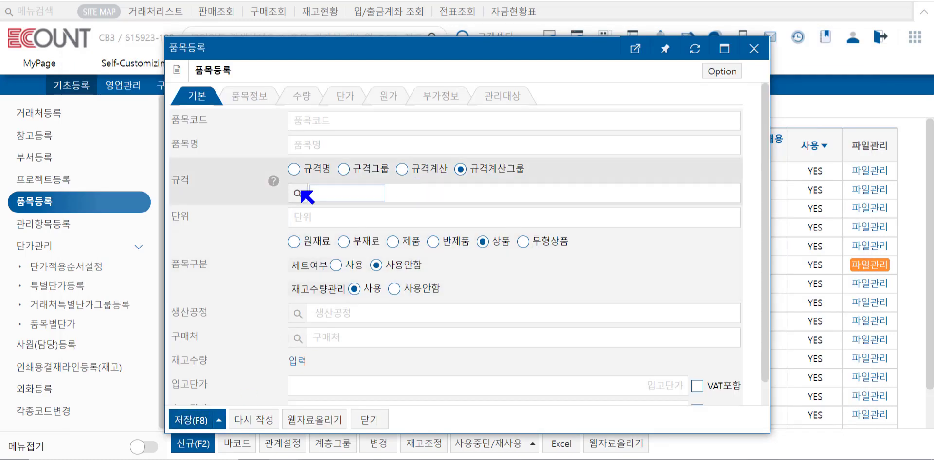
{"action": "left_click", "coordinate": [300, 192]}
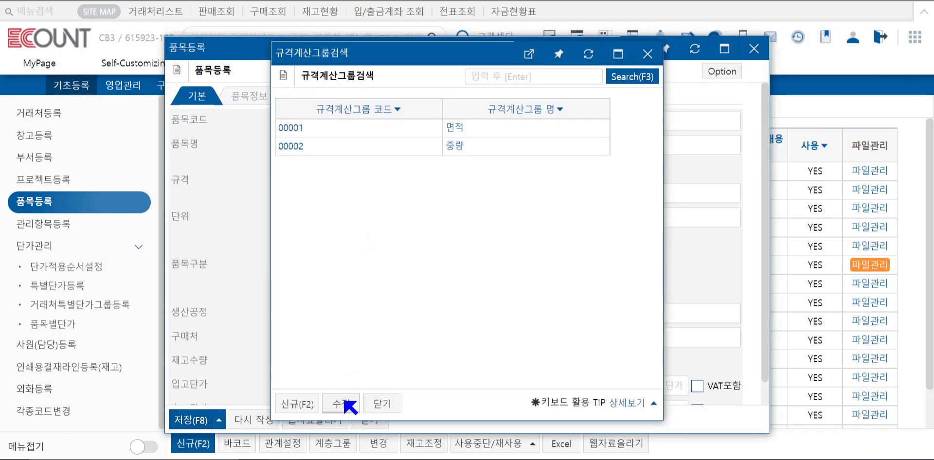
{"action": "left_click", "coordinate": [344, 405]}
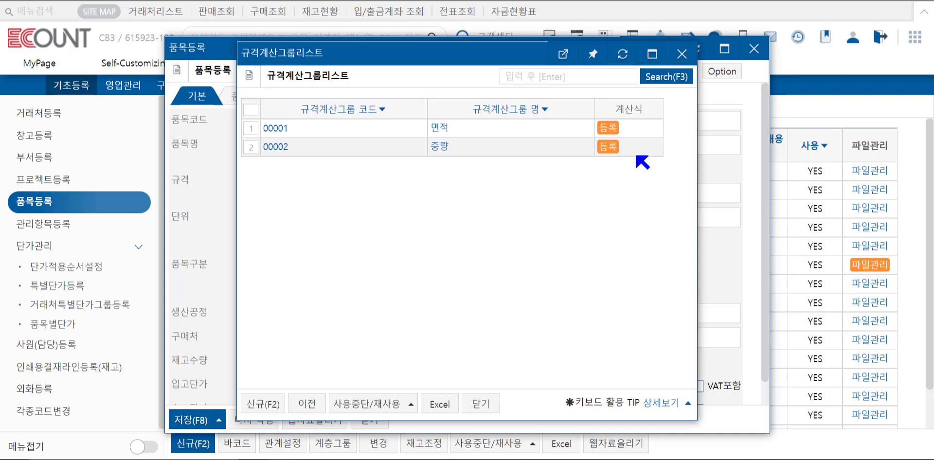
{"action": "left_click", "coordinate": [608, 146]}
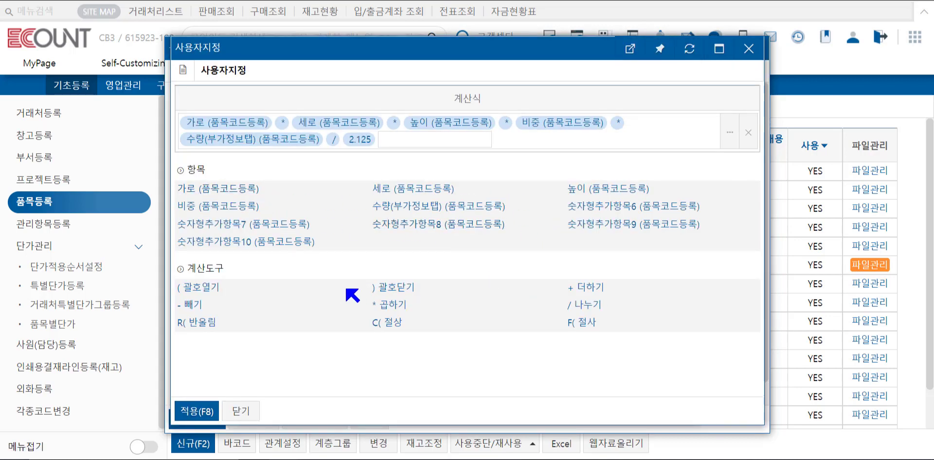
{"action": "left_click", "coordinate": [254, 413]}
{"action": "key", "text": "Escape"}
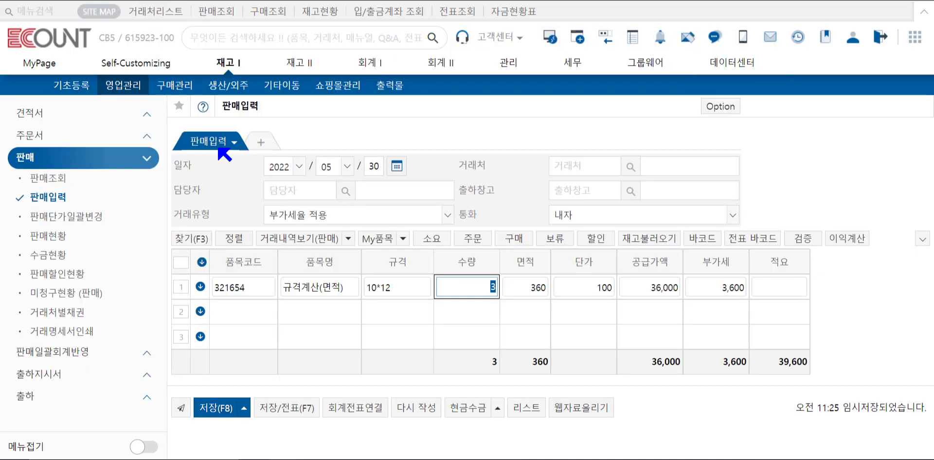
Start a new sales entry for 규격계산그룹-중량 and apply 가로 3, 세로 2, 높이 5, 비중 3 and 수량(부가정보탭) 2 as its 규격 values
{"action": "left_click", "coordinate": [62, 198]}
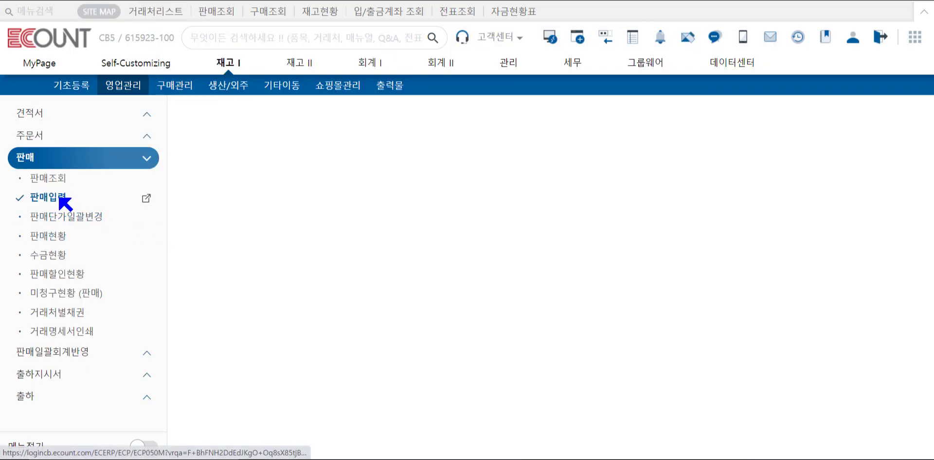
{"action": "left_click", "coordinate": [247, 306]}
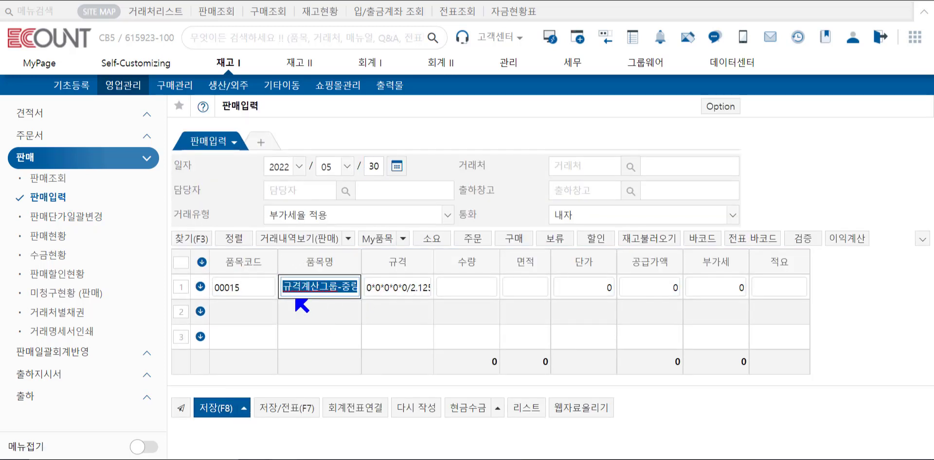
{"action": "left_click", "coordinate": [409, 294]}
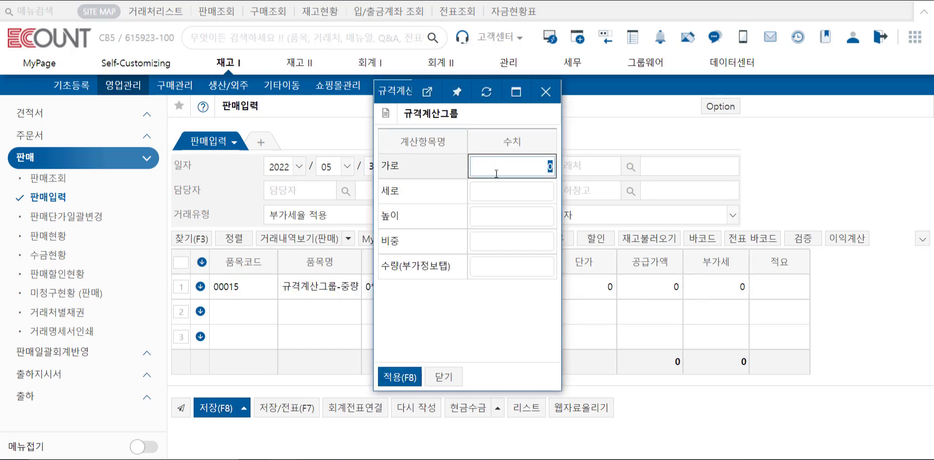
{"action": "key", "text": "Return"}
{"action": "type", "text": "2"}
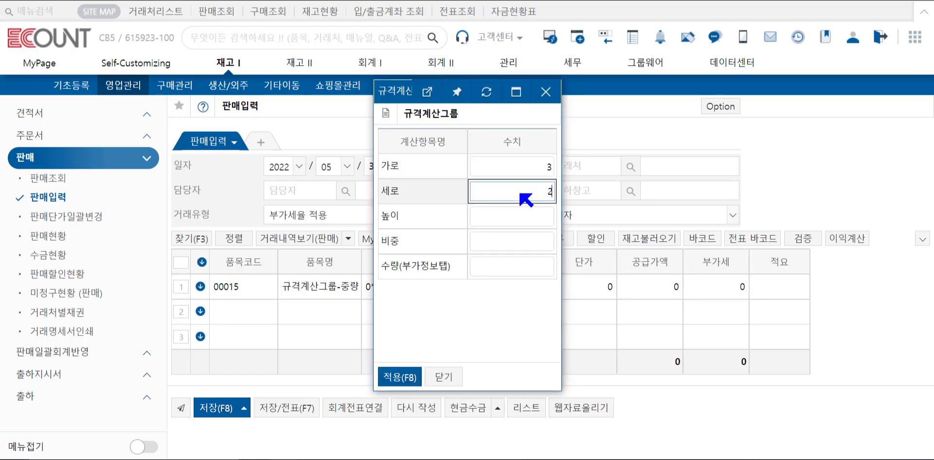
{"action": "key", "text": "Return"}
{"action": "type", "text": "5"}
{"action": "key", "text": "Return"}
{"action": "type", "text": "3"}
{"action": "key", "text": "Return"}
{"action": "type", "text": "2"}
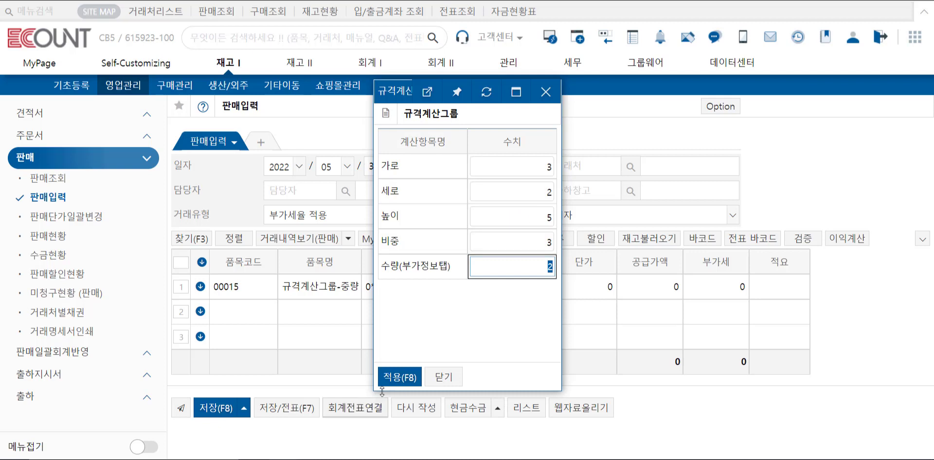
{"action": "left_click", "coordinate": [400, 377]}
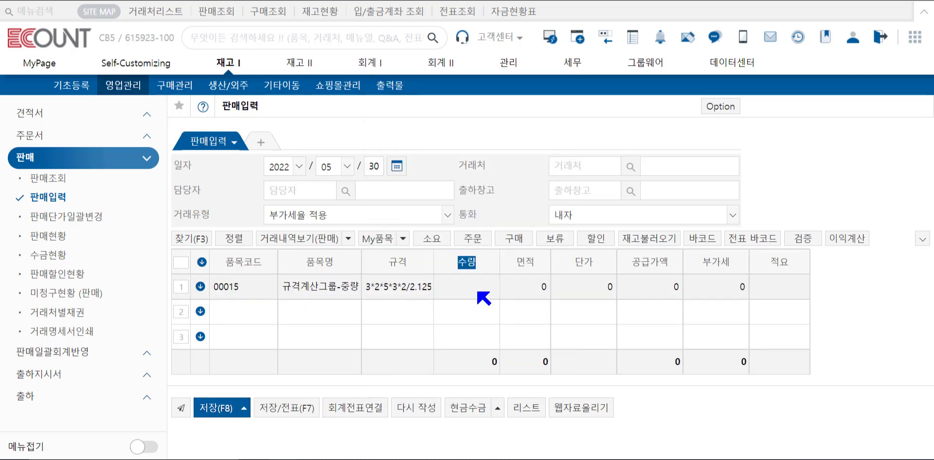
{"action": "key", "text": "Return"}
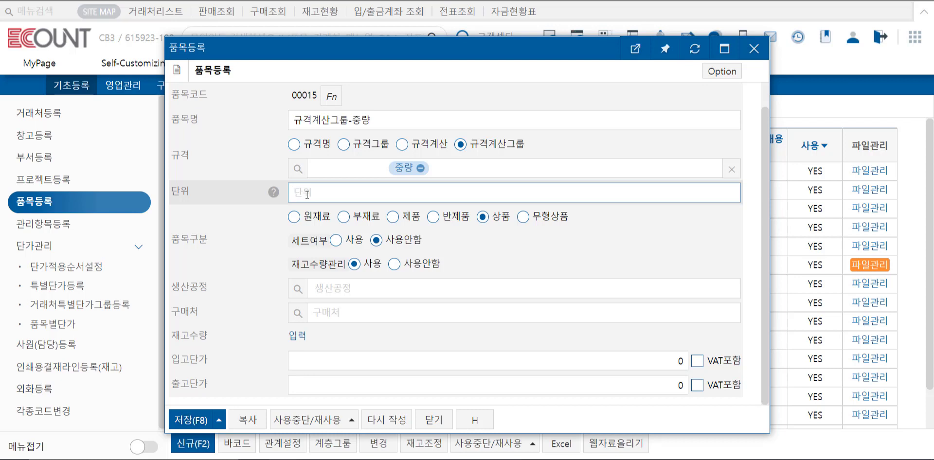
Try EA and BOX as the 단위 of the 규격계산그룹-중량 item, replacing them with KG
{"action": "type", "text": "EA"}
{"action": "key", "text": "BackSpace"}
{"action": "key", "text": "BackSpace"}
{"action": "type", "text": "BOX"}
{"action": "key", "text": "BackSpace"}
{"action": "key", "text": "BackSpace"}
{"action": "key", "text": "BackSpace"}
{"action": "type", "text": "KG"}
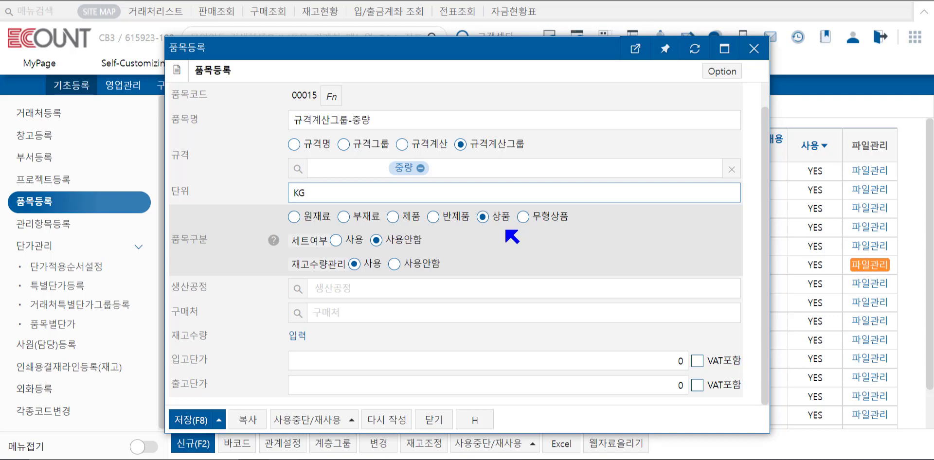
Try the 무형상품 type on the 규격계산그룹-중량 item, return it to 상품, and close the registration without saving
{"action": "left_click", "coordinate": [524, 217]}
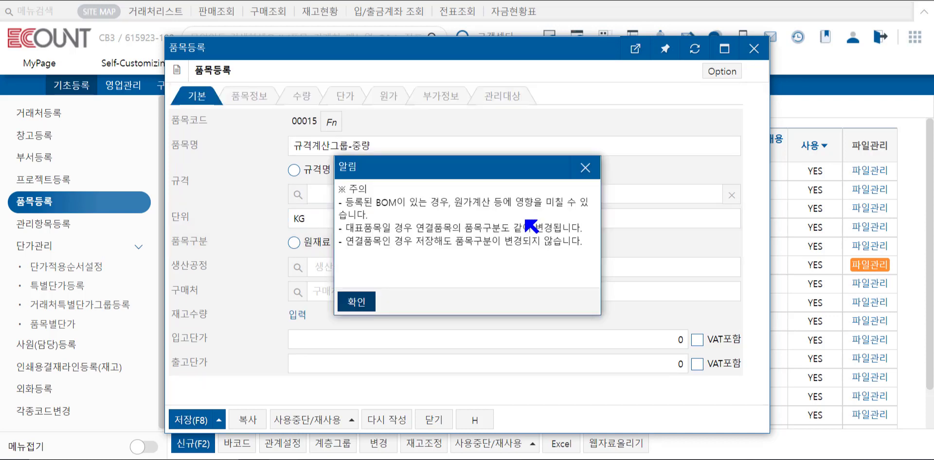
{"action": "left_click", "coordinate": [585, 167]}
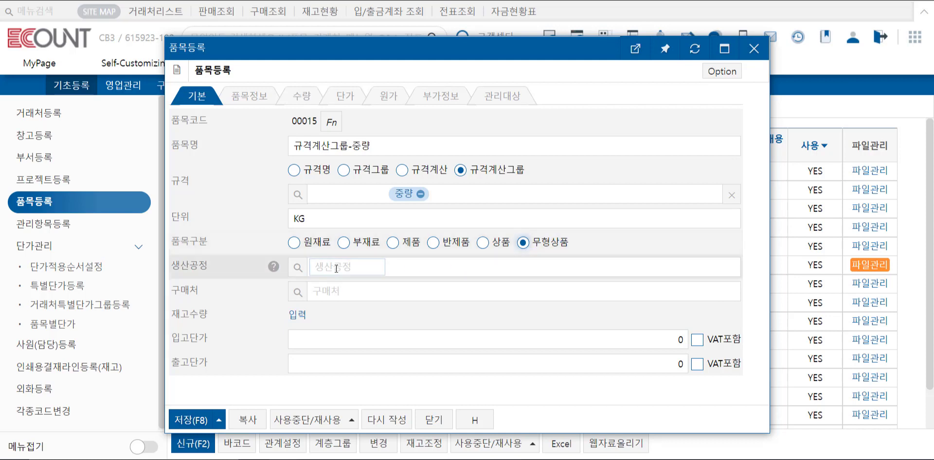
{"action": "left_click", "coordinate": [480, 244]}
{"action": "left_click", "coordinate": [356, 302]}
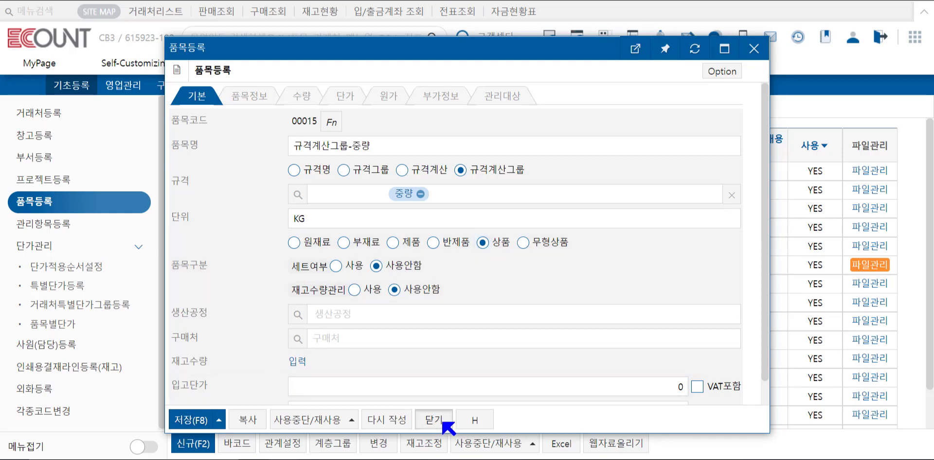
{"action": "left_click", "coordinate": [434, 420]}
Locate the 샴푸린스세트 item (QW-102) in the registered item list
{"action": "scroll", "coordinate": [377, 377], "scroll_direction": "down", "scroll_amount": 2}
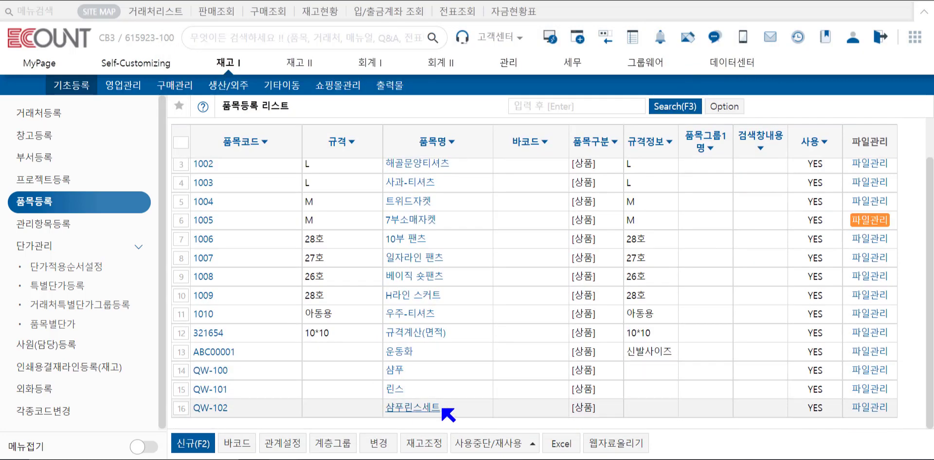
{"action": "left_click_drag", "start_coordinate": [443, 409], "coordinate": [373, 412]}
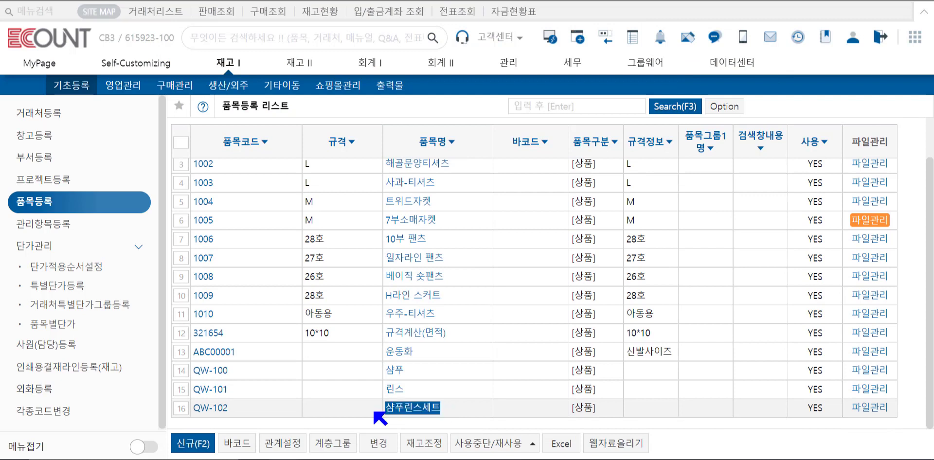
{"action": "left_click", "coordinate": [429, 407]}
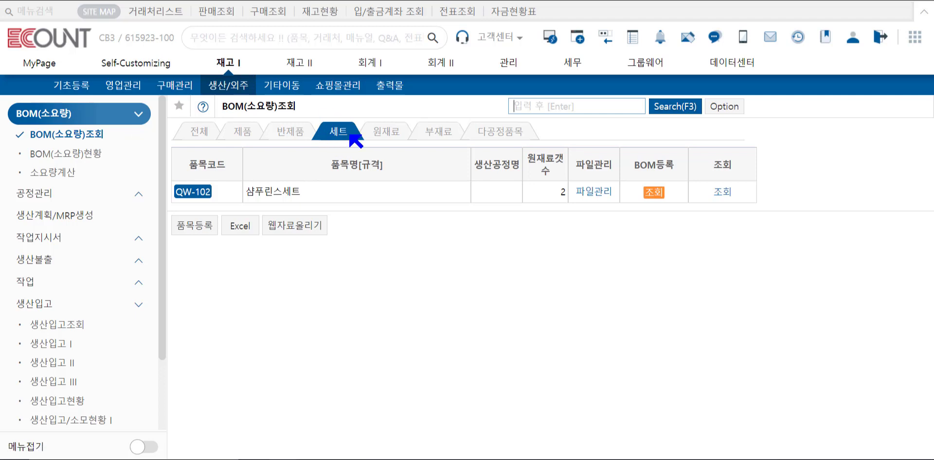
Set the quantity of 샴푸 (QW-100) to 2 in the BOM of the 샴푸린스세트 set and save the BOM
{"action": "left_click", "coordinate": [199, 195]}
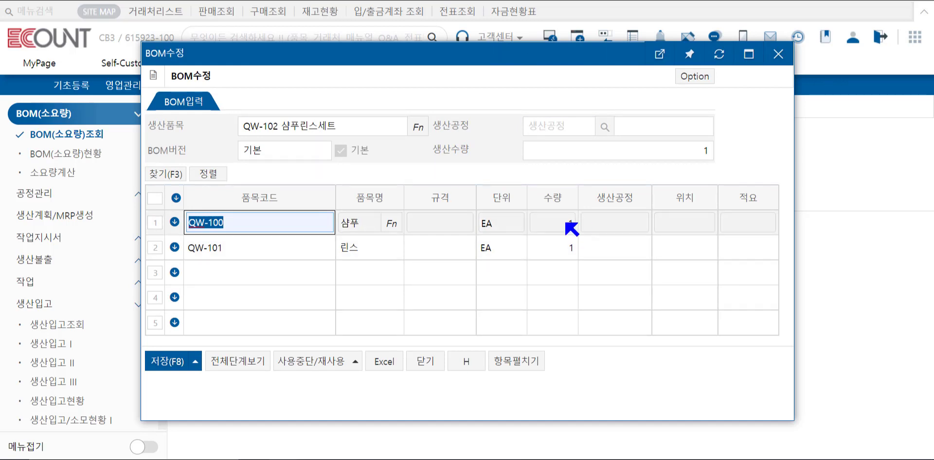
{"action": "key", "text": "Return"}
{"action": "type", "text": "2"}
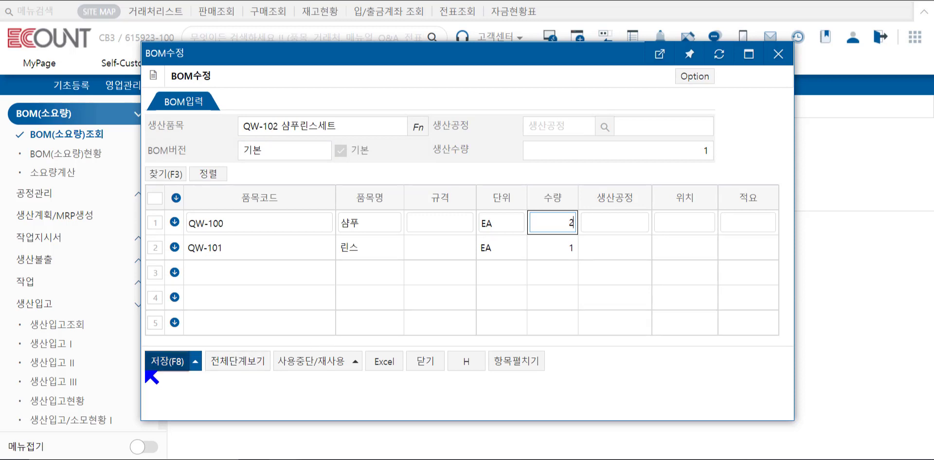
{"action": "left_click", "coordinate": [164, 361]}
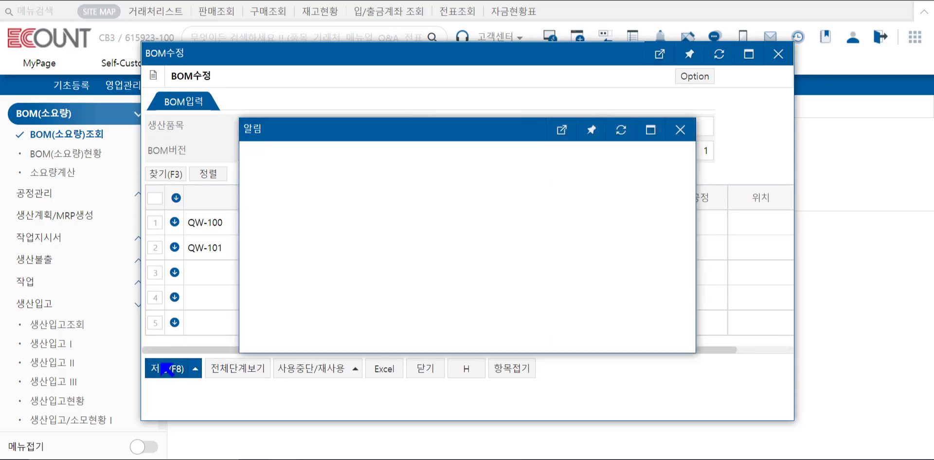
{"action": "left_click", "coordinate": [245, 344]}
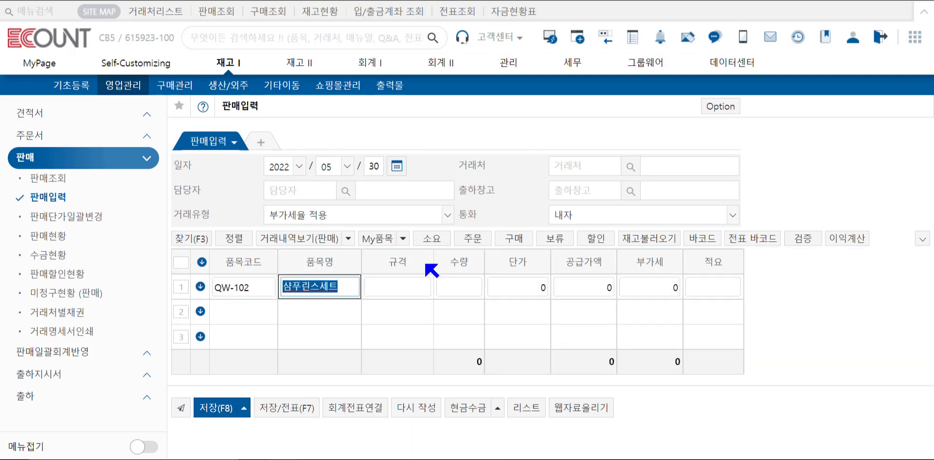
Save the 샴푸린스세트 sales entry with a quantity of 3 and a linked 생산입고 I slip, enabling 생산전표생성 for that line
{"action": "type", "text": "3"}
{"action": "key", "text": "Return"}
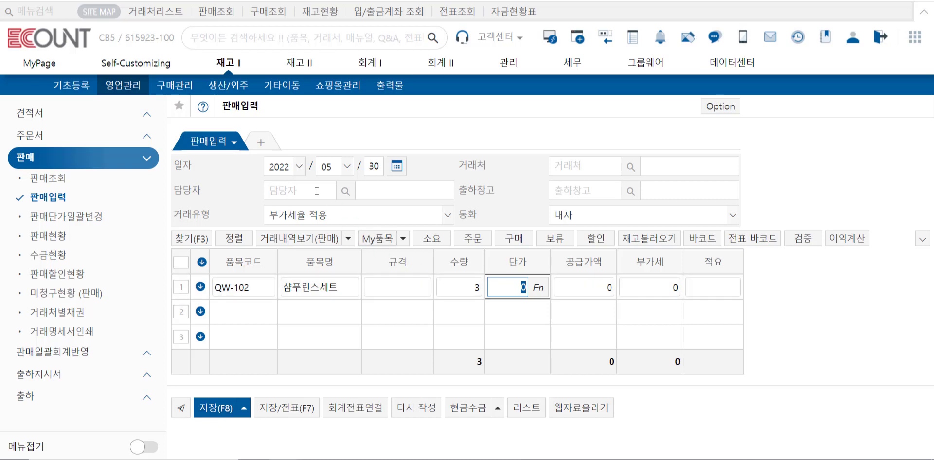
{"action": "left_click", "coordinate": [261, 142]}
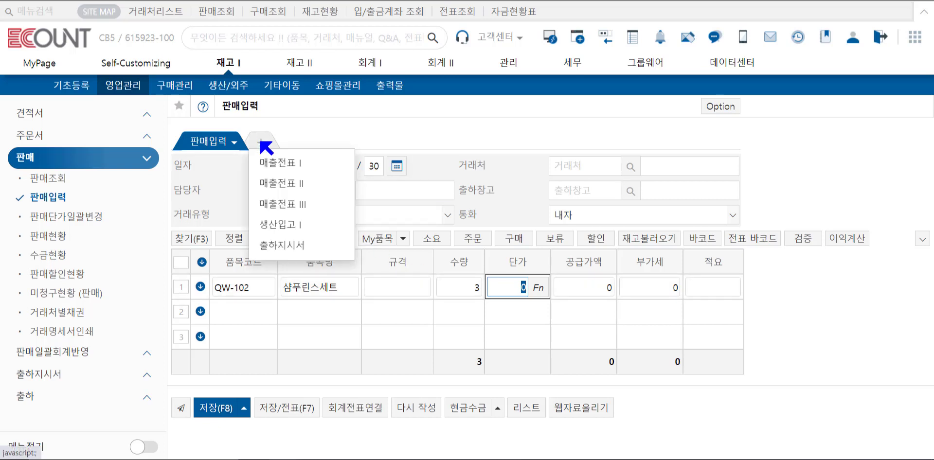
{"action": "left_click", "coordinate": [291, 223]}
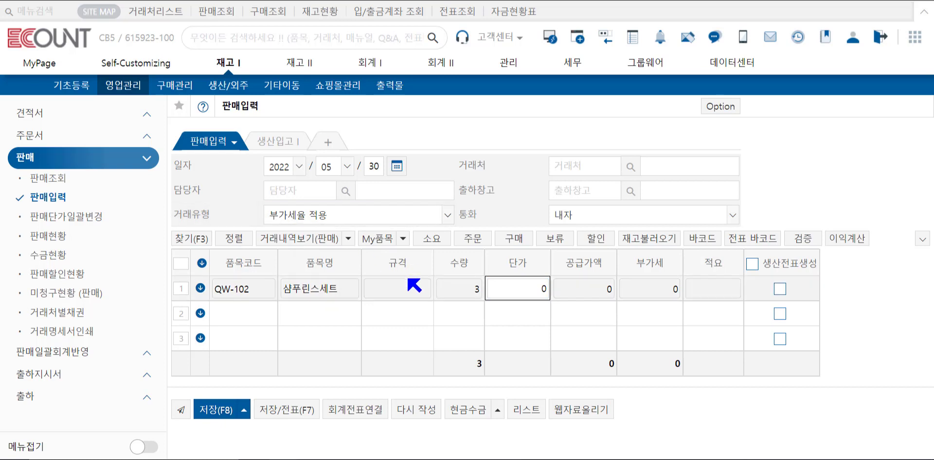
{"action": "left_click", "coordinate": [781, 290]}
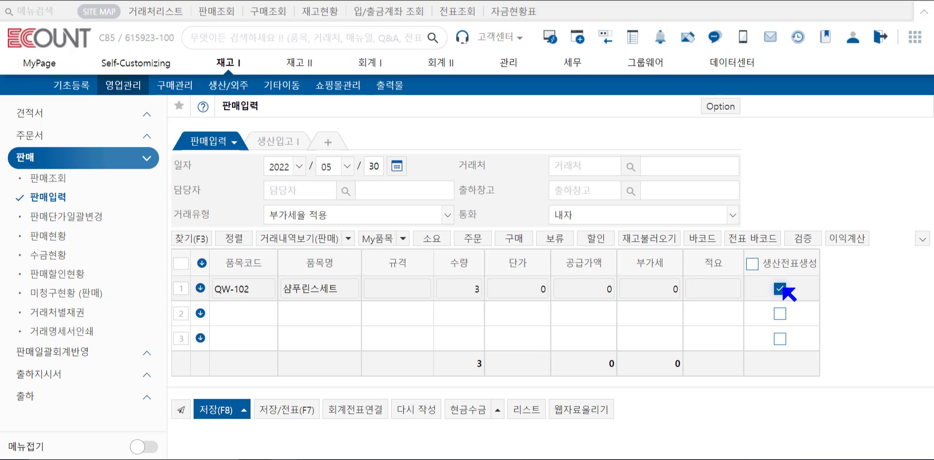
{"action": "left_click", "coordinate": [216, 410]}
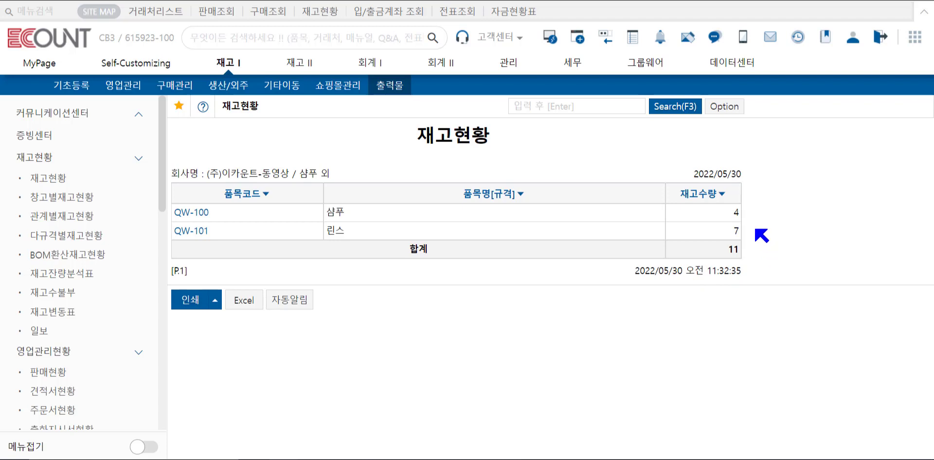
Check the stock quantities of 샴푸 and 린스 in the 재고현황 report
{"action": "double_click", "coordinate": [737, 213]}
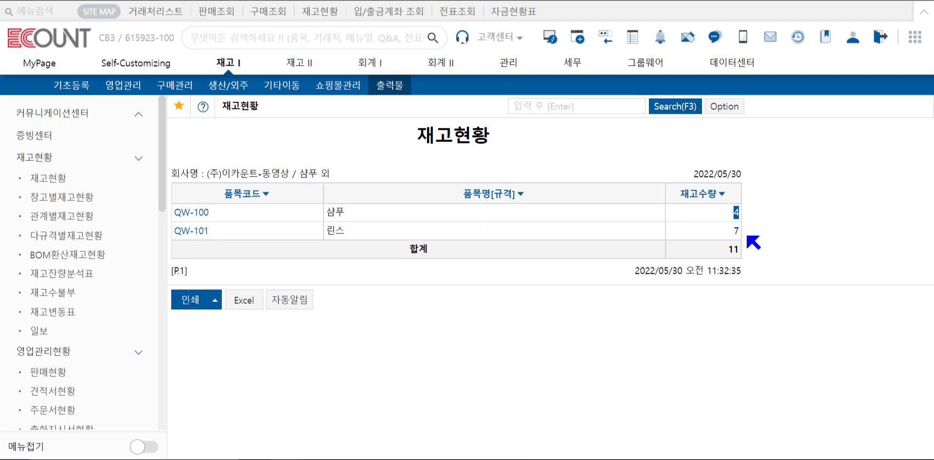
{"action": "double_click", "coordinate": [736, 232]}
{"action": "left_click", "coordinate": [788, 235]}
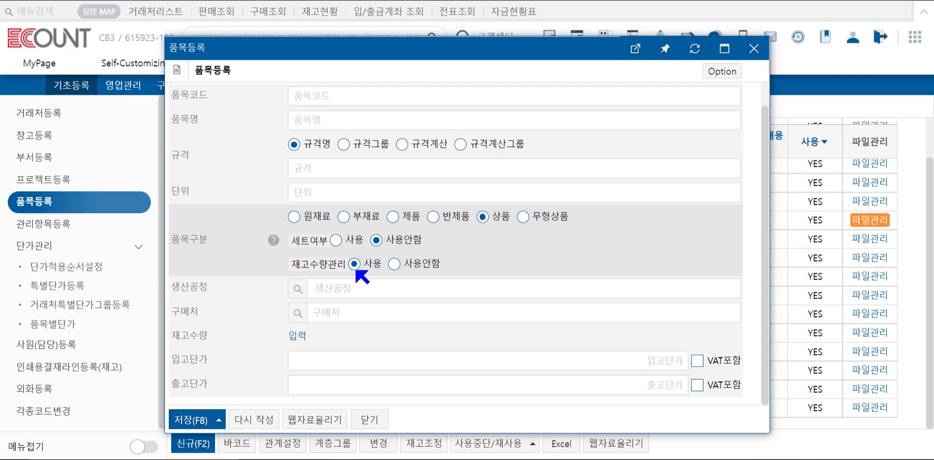
Set 재고수량관리 to 사용안함 for the new item
{"action": "left_click", "coordinate": [395, 264]}
Try 직접입력 for the new item's sales and purchase VAT rates and return both to 기본설정
{"action": "scroll", "coordinate": [261, 141], "scroll_direction": "down", "scroll_amount": 3}
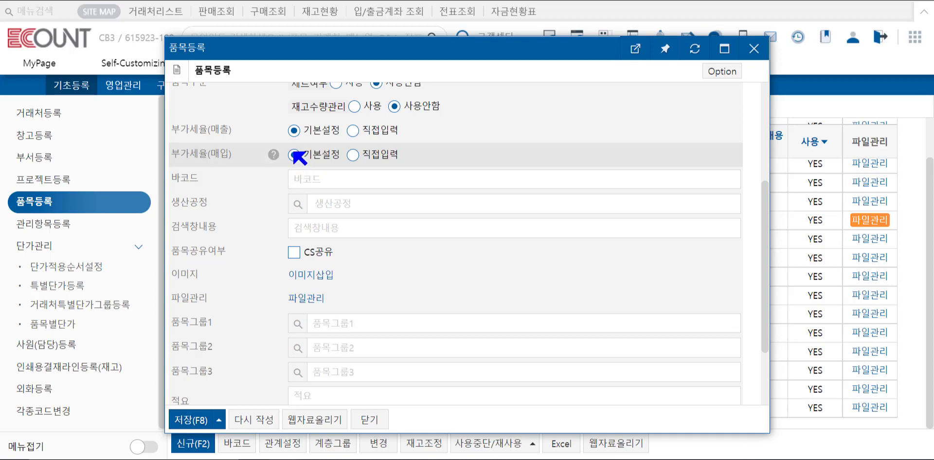
{"action": "left_click", "coordinate": [353, 130]}
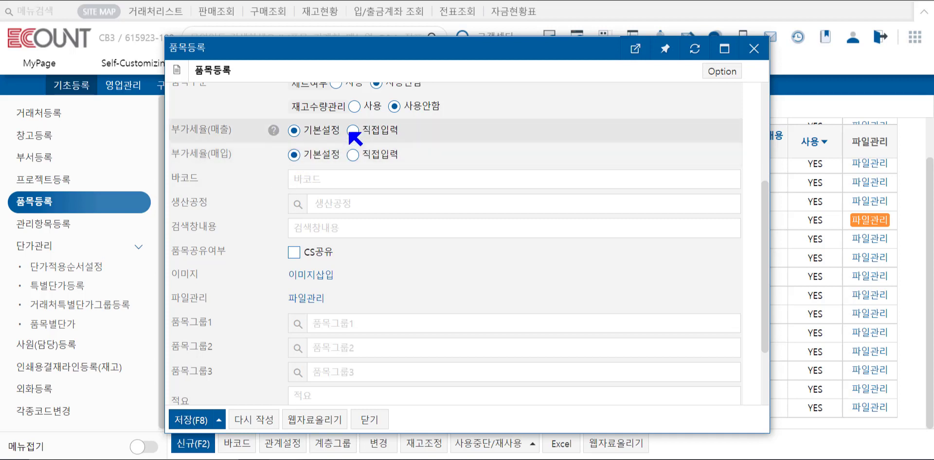
{"action": "left_click", "coordinate": [353, 156]}
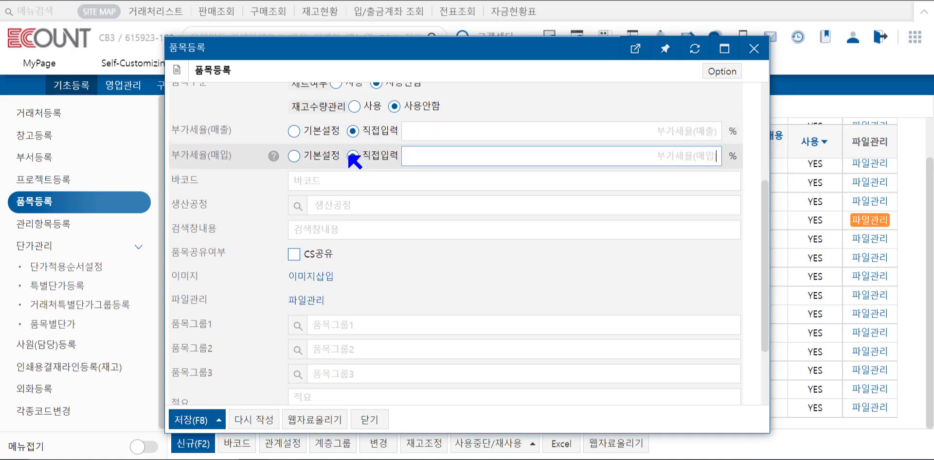
{"action": "left_click", "coordinate": [293, 130]}
{"action": "left_click", "coordinate": [295, 156]}
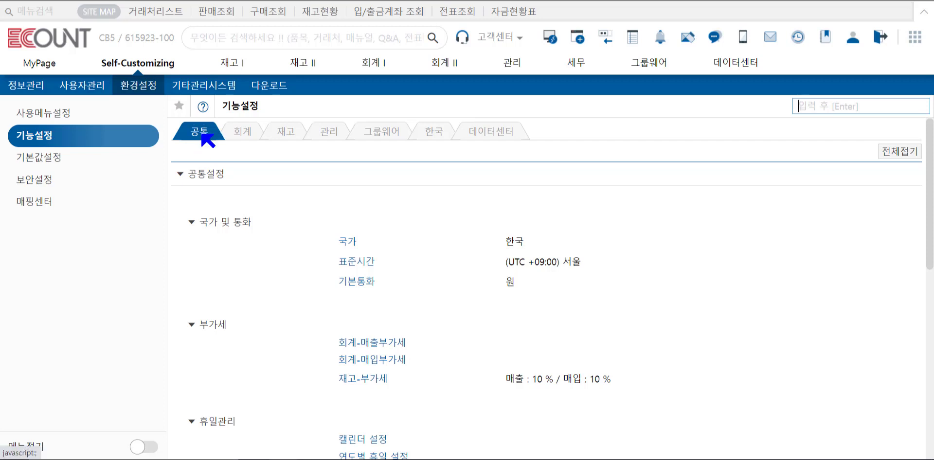
Examine the 재고-부가세 rates in the 공통 section of the 기능설정 page
{"action": "scroll", "coordinate": [226, 275], "scroll_direction": "down", "scroll_amount": 3}
{"action": "left_click_drag", "start_coordinate": [331, 258], "coordinate": [631, 257]}
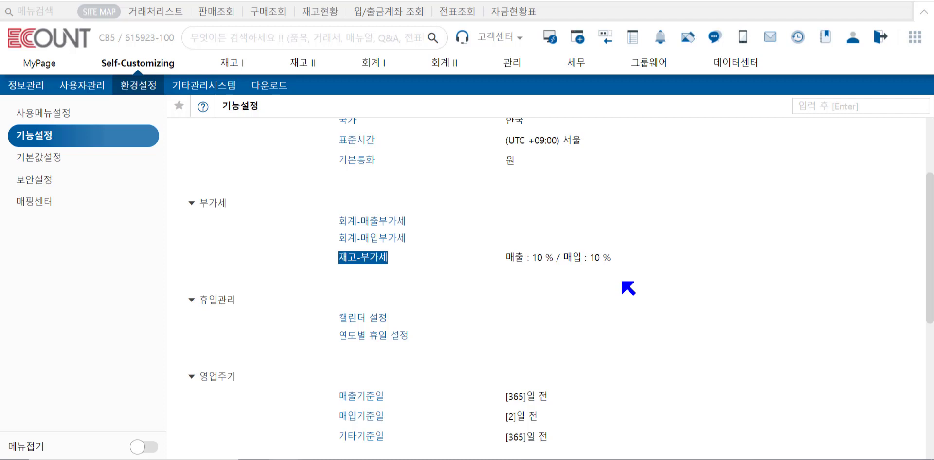
Review the 재고-부가세 setting's default, warehouse, item and transaction-type VAT options
{"action": "left_click", "coordinate": [365, 260]}
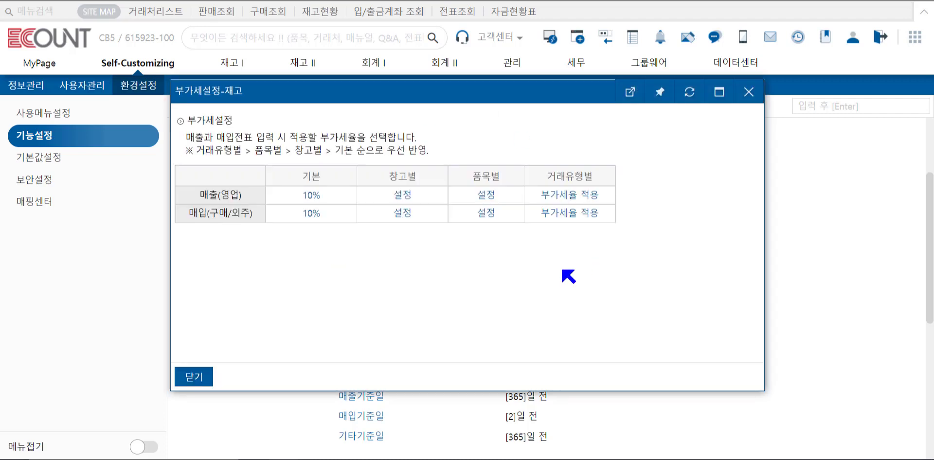
{"action": "left_click", "coordinate": [194, 377]}
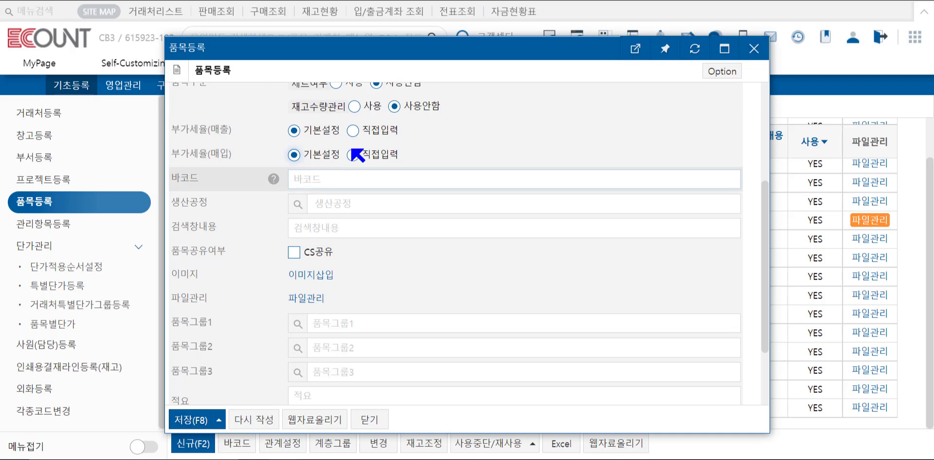
{"action": "left_click", "coordinate": [353, 130]}
{"action": "left_click", "coordinate": [354, 156]}
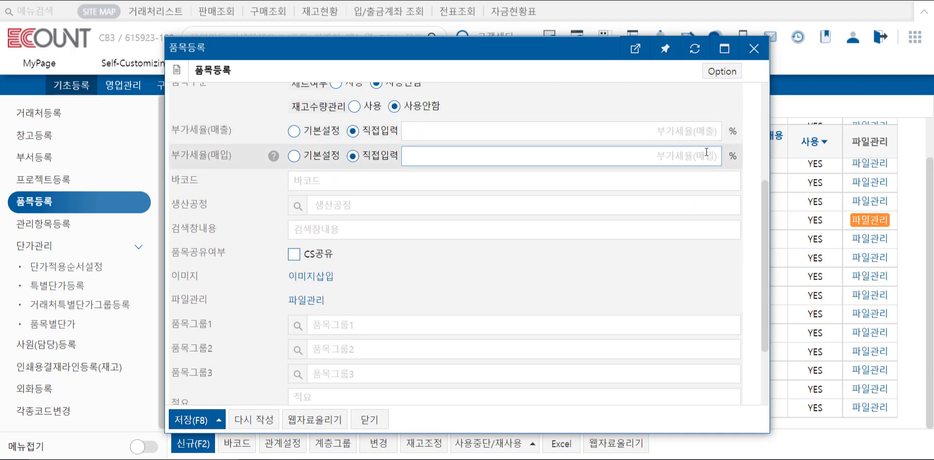
{"action": "left_click", "coordinate": [340, 188]}
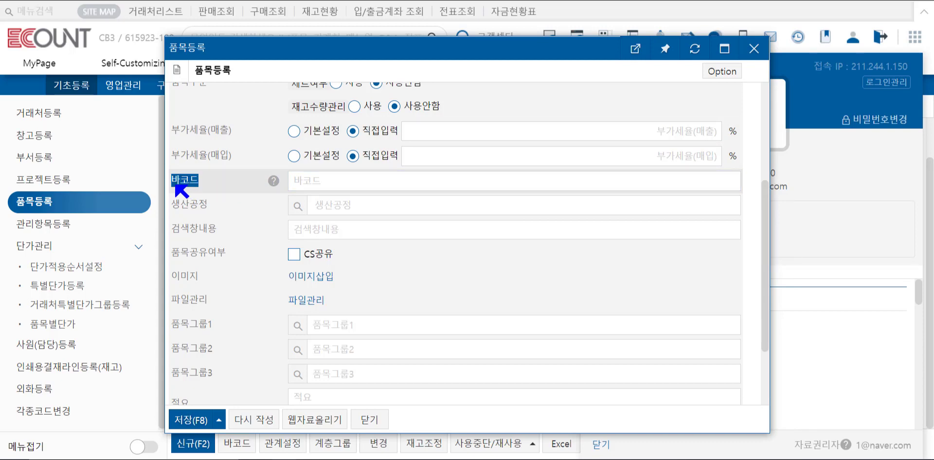
{"action": "left_click", "coordinate": [328, 181]}
{"action": "type", "text": "889784654654"}
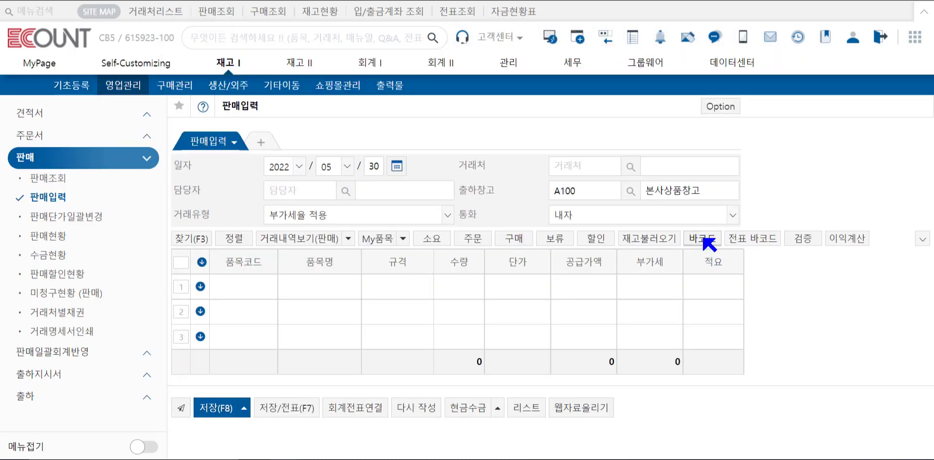
Try barcode input in 판매입력 and the item barcode output for the first sale in 판매조회
{"action": "left_click", "coordinate": [704, 239]}
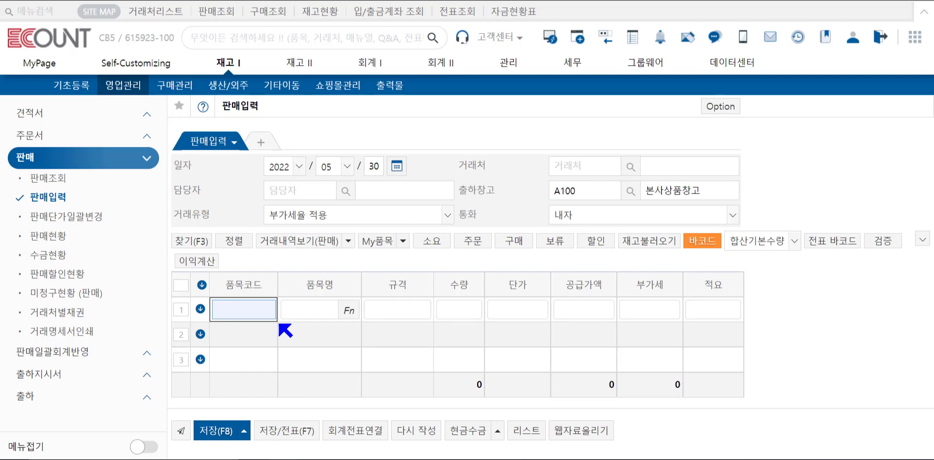
{"action": "left_click", "coordinate": [63, 180]}
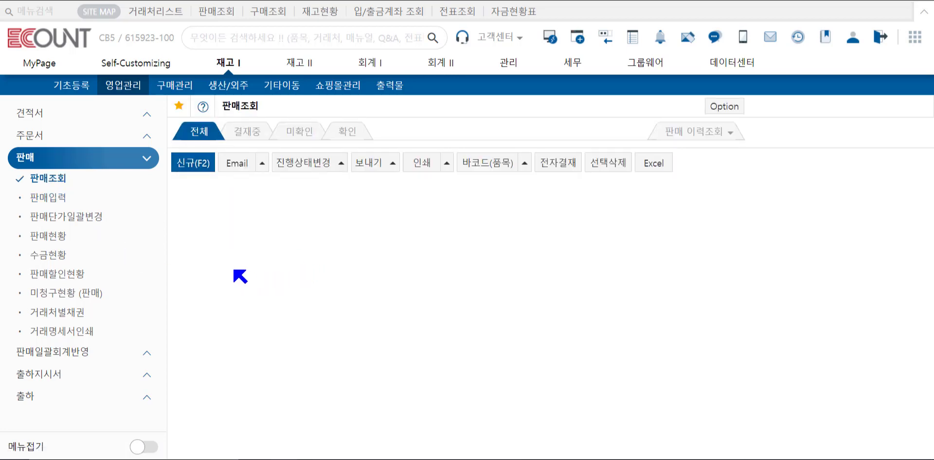
{"action": "left_click", "coordinate": [187, 221]}
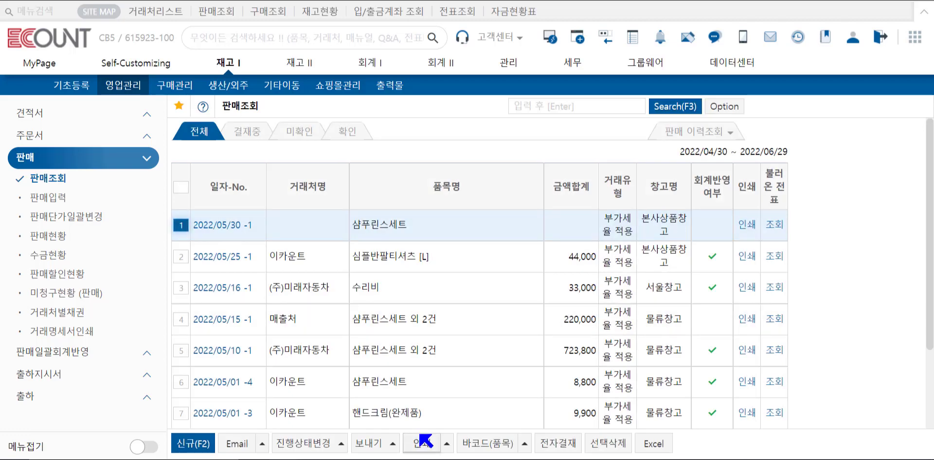
{"action": "left_click", "coordinate": [503, 452]}
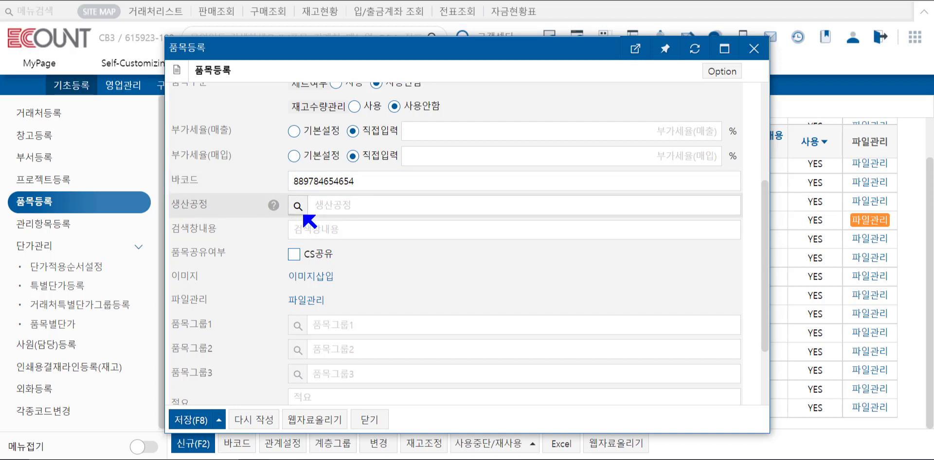
Assign 배합공정 as the new item's 생산공정
{"action": "left_click", "coordinate": [298, 207]}
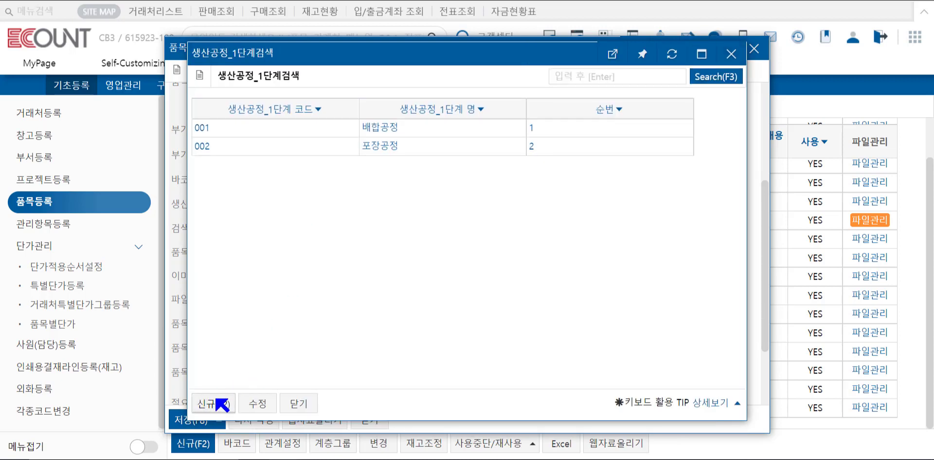
{"action": "left_click", "coordinate": [386, 128]}
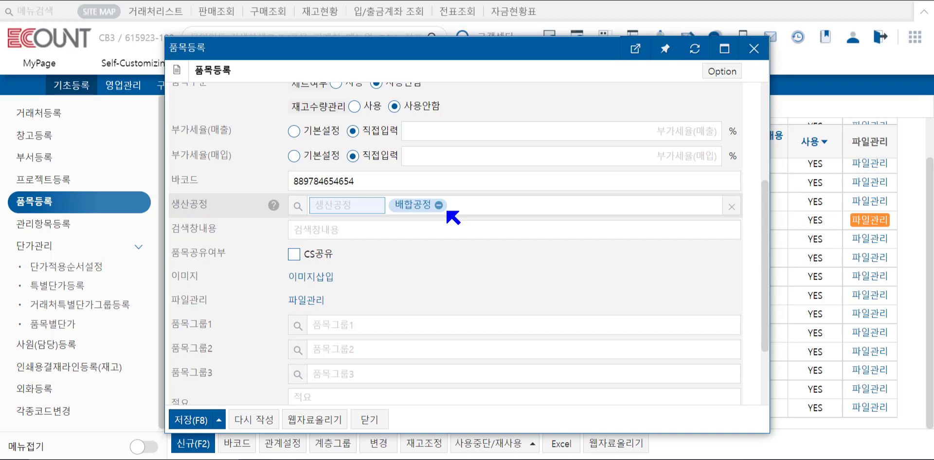
Enter "B C" as the new item's 검색창내용 and enable CS공유
{"action": "scroll", "coordinate": [453, 216], "scroll_direction": "up", "scroll_amount": 3}
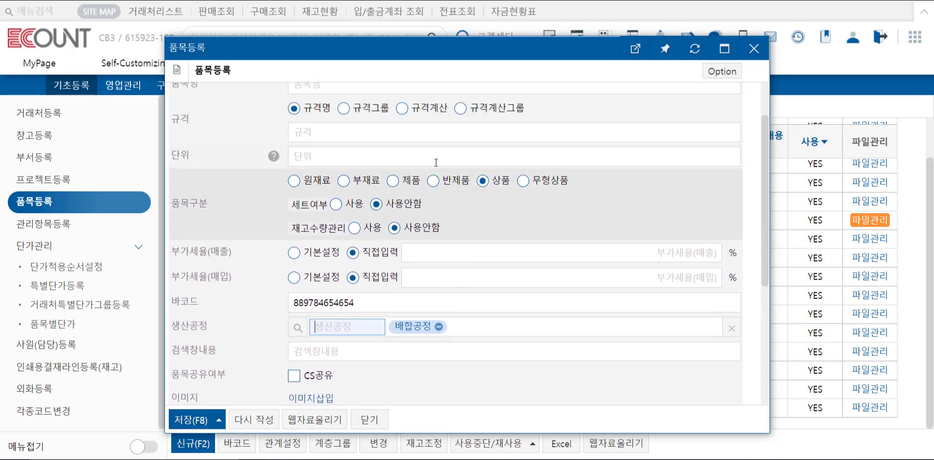
{"action": "scroll", "coordinate": [457, 193], "scroll_direction": "down", "scroll_amount": 3}
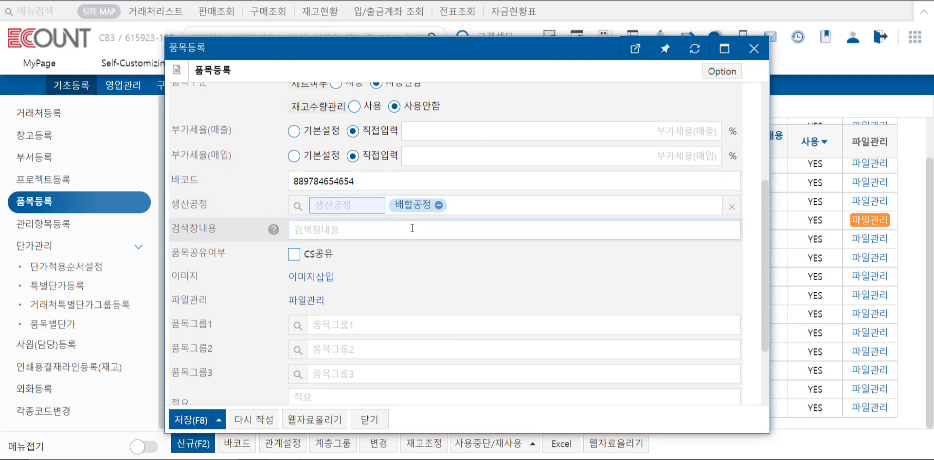
{"action": "scroll", "coordinate": [412, 228], "scroll_direction": "down", "scroll_amount": 2}
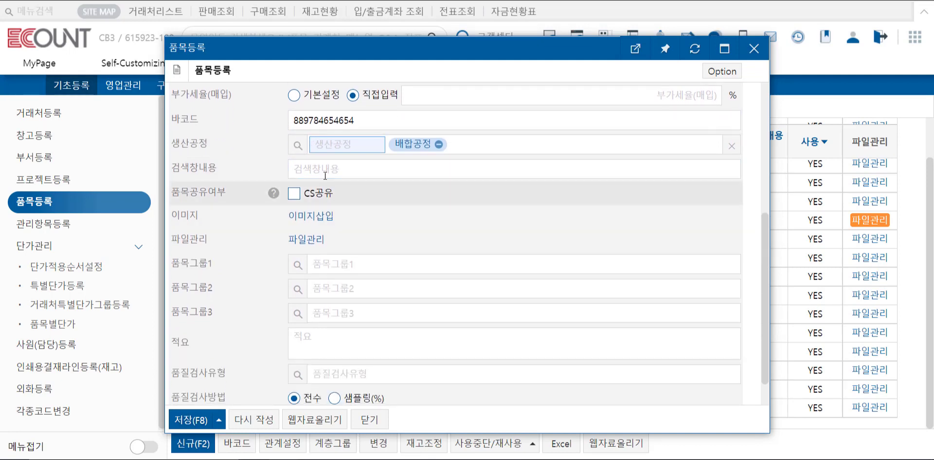
{"action": "left_click", "coordinate": [323, 172]}
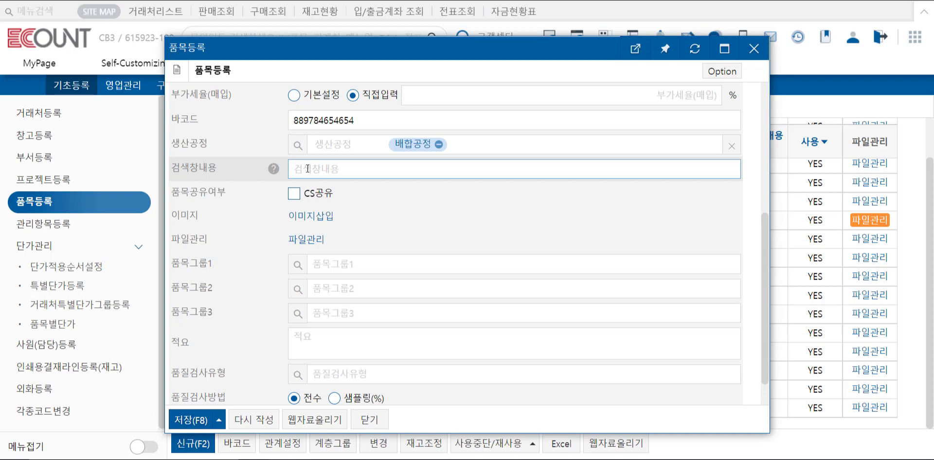
{"action": "type", "text": "B"}
{"action": "scroll", "coordinate": [304, 175], "scroll_direction": "up", "scroll_amount": 6}
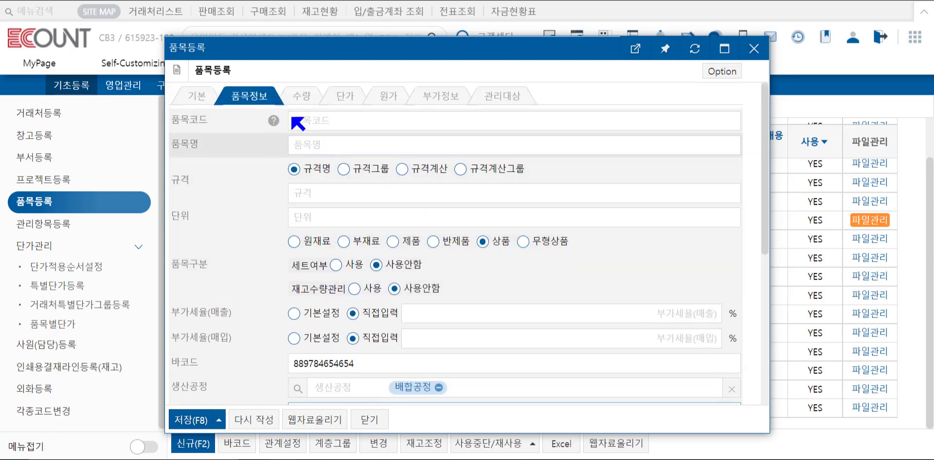
{"action": "scroll", "coordinate": [323, 209], "scroll_direction": "down", "scroll_amount": 6}
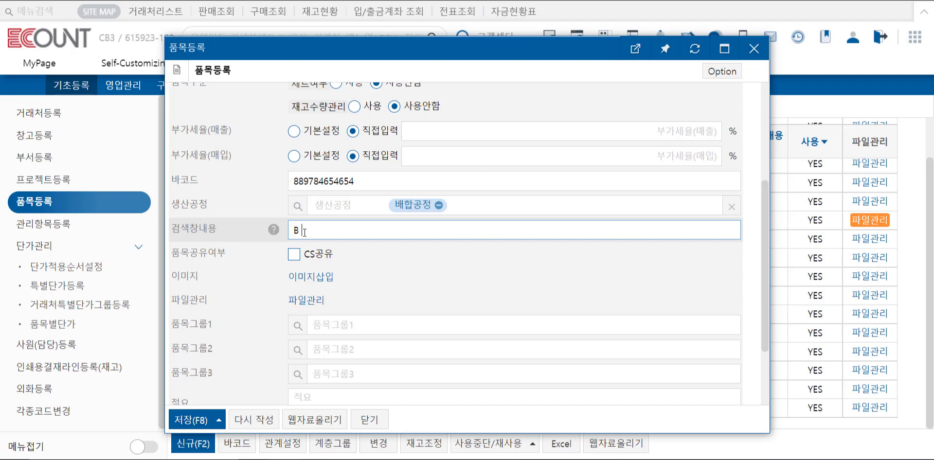
{"action": "type", "text": "C"}
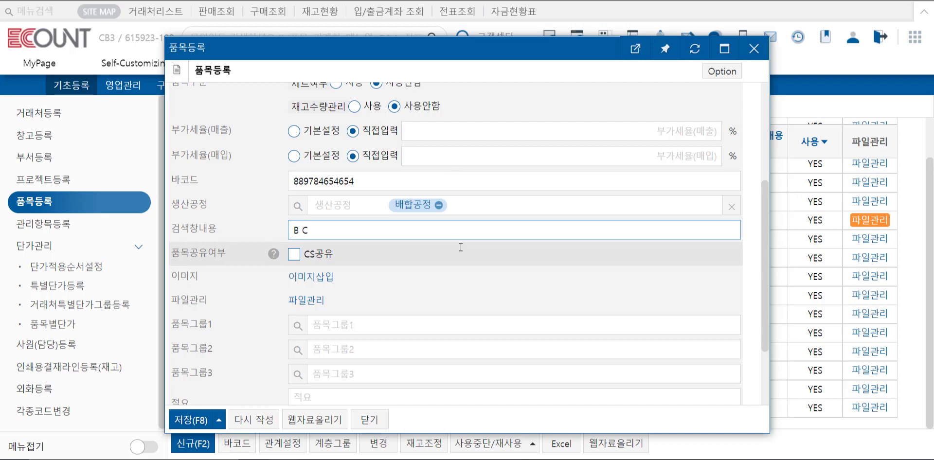
{"action": "left_click", "coordinate": [294, 253]}
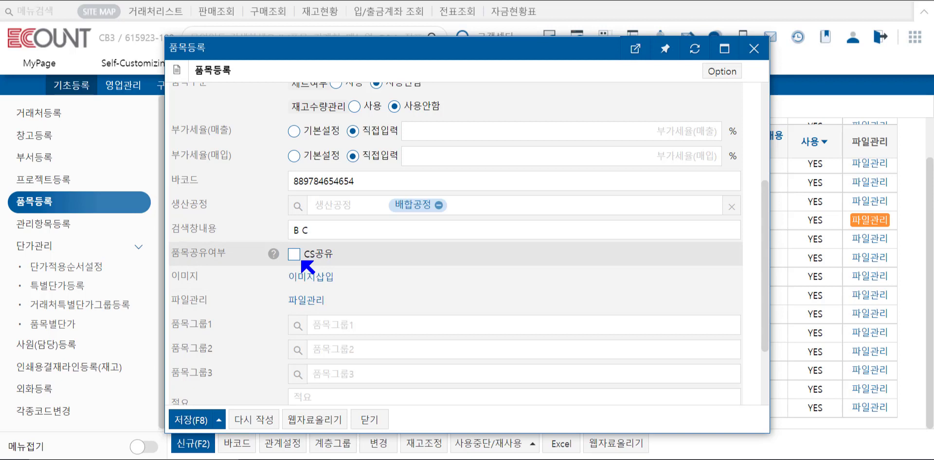
{"action": "left_click", "coordinate": [296, 255]}
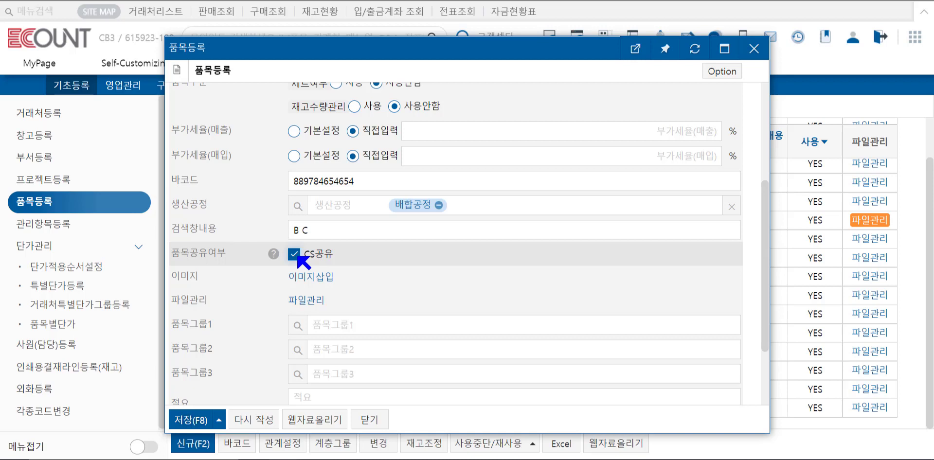
View the shared images available for the new item and try to open its 파일관리
{"action": "left_click", "coordinate": [326, 281]}
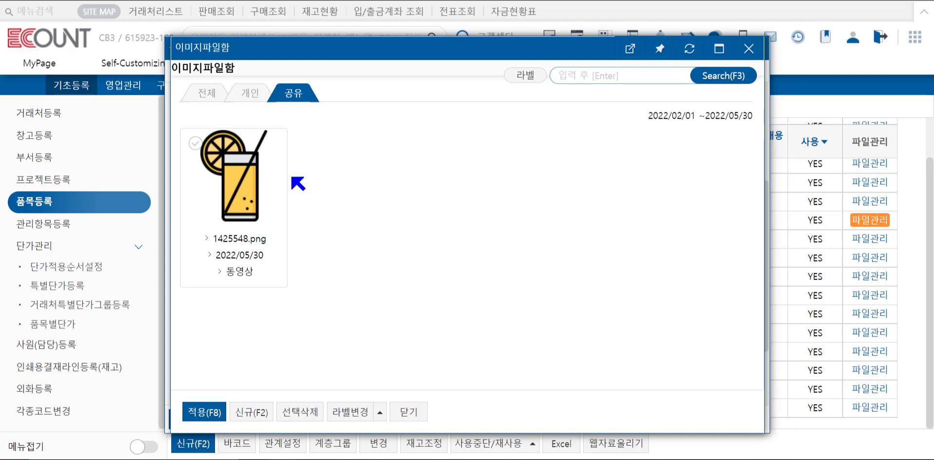
{"action": "left_click", "coordinate": [409, 412]}
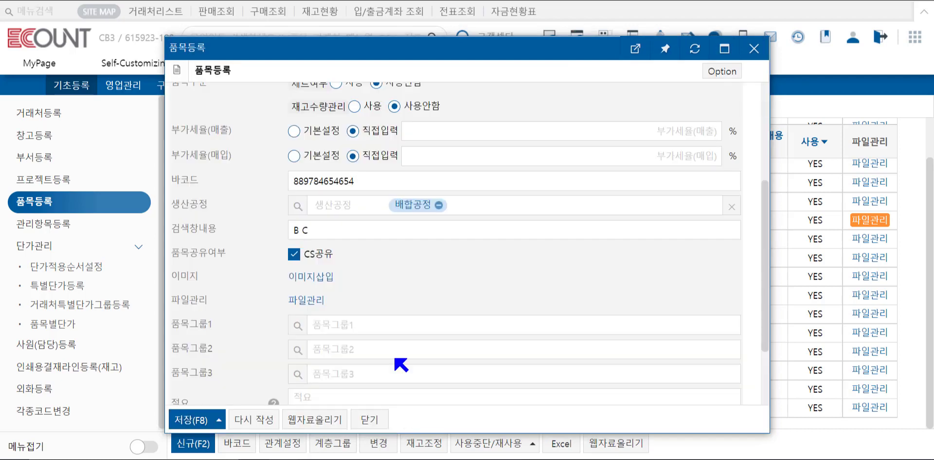
{"action": "left_click", "coordinate": [304, 301]}
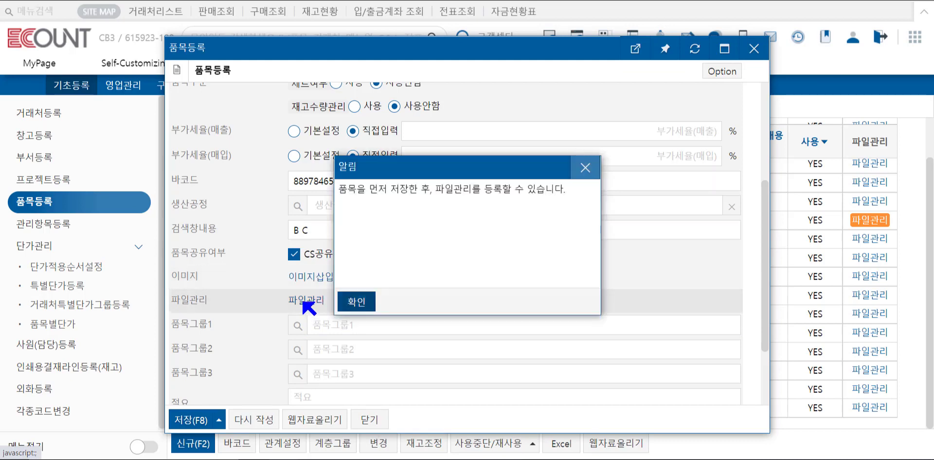
{"action": "left_click", "coordinate": [356, 302]}
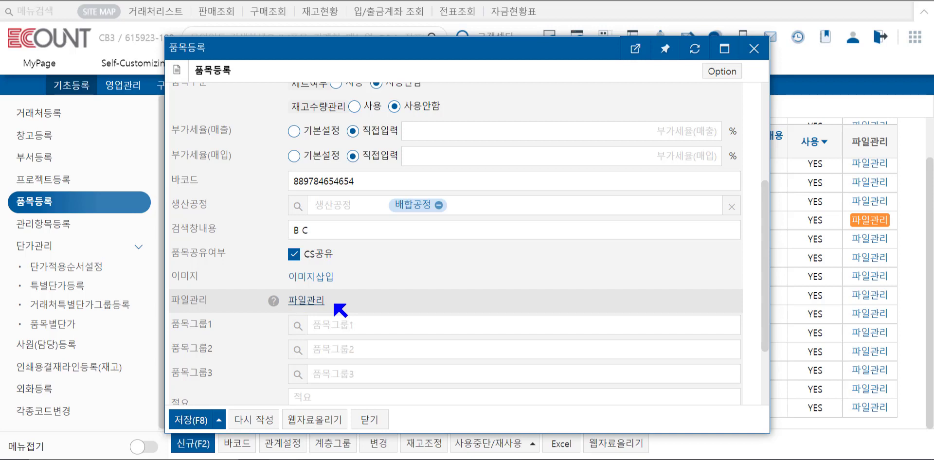
View the choices available for 품목그룹1, 품목그룹2 and 품목그룹3, including the 품목그룹1 registration form, without selecting any
{"action": "scroll", "coordinate": [341, 310], "scroll_direction": "down", "scroll_amount": 2}
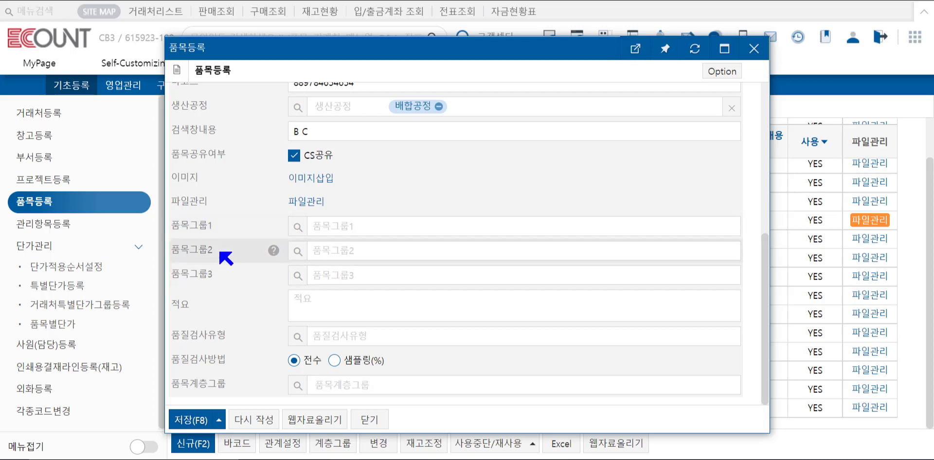
{"action": "left_click_drag", "start_coordinate": [217, 251], "coordinate": [182, 254]}
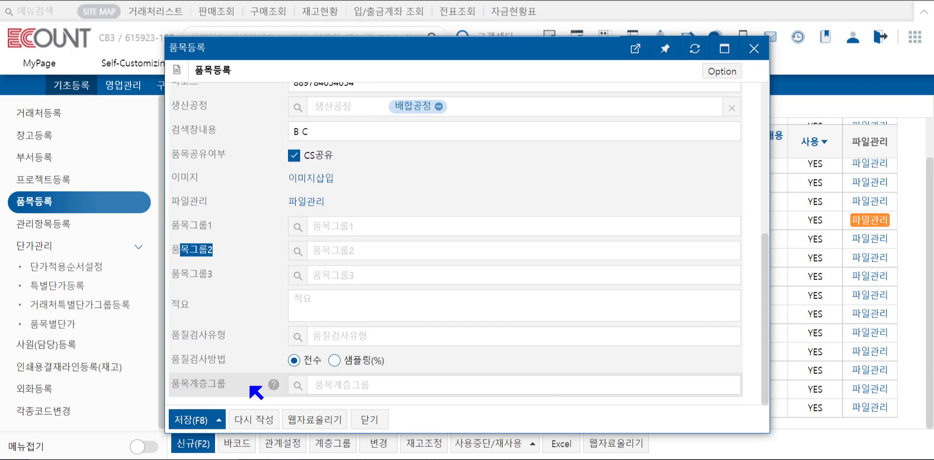
{"action": "left_click", "coordinate": [334, 386]}
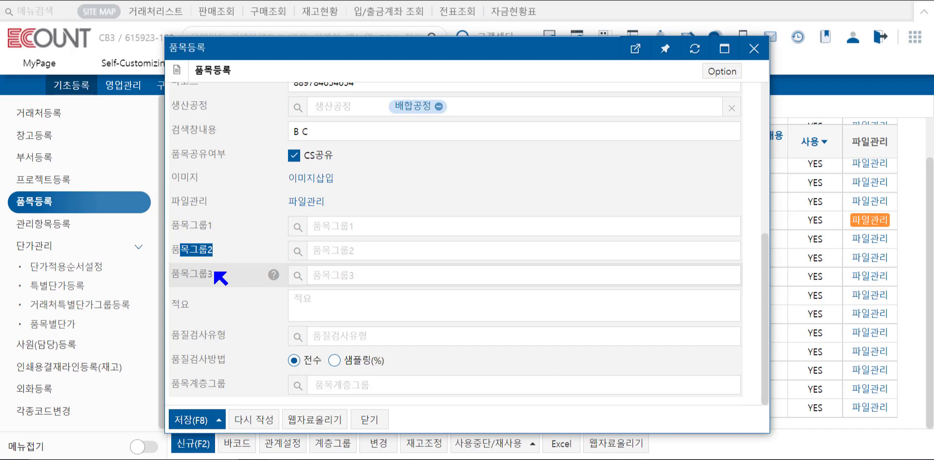
{"action": "left_click", "coordinate": [298, 226]}
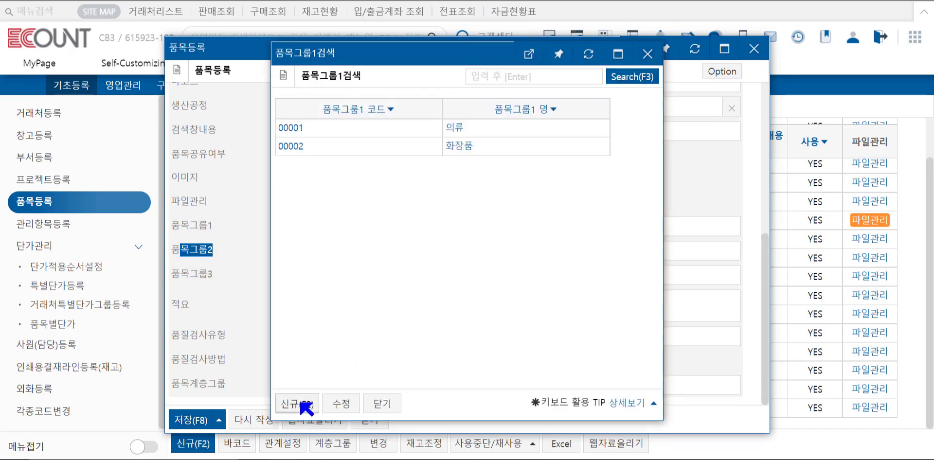
{"action": "left_click", "coordinate": [301, 404]}
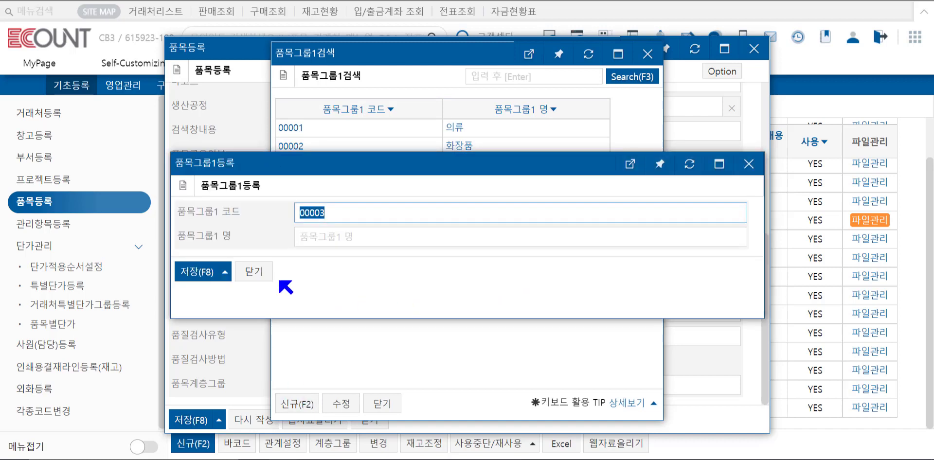
{"action": "left_click", "coordinate": [253, 272]}
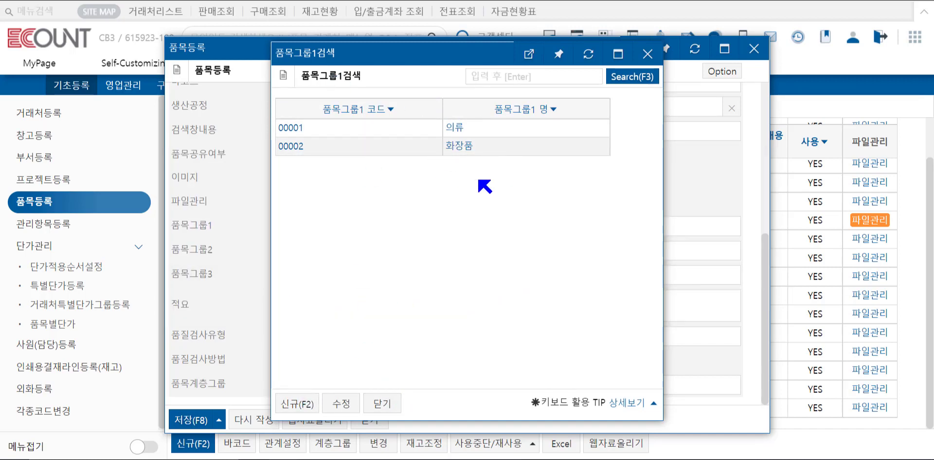
{"action": "left_click", "coordinate": [383, 404]}
{"action": "left_click", "coordinate": [295, 250]}
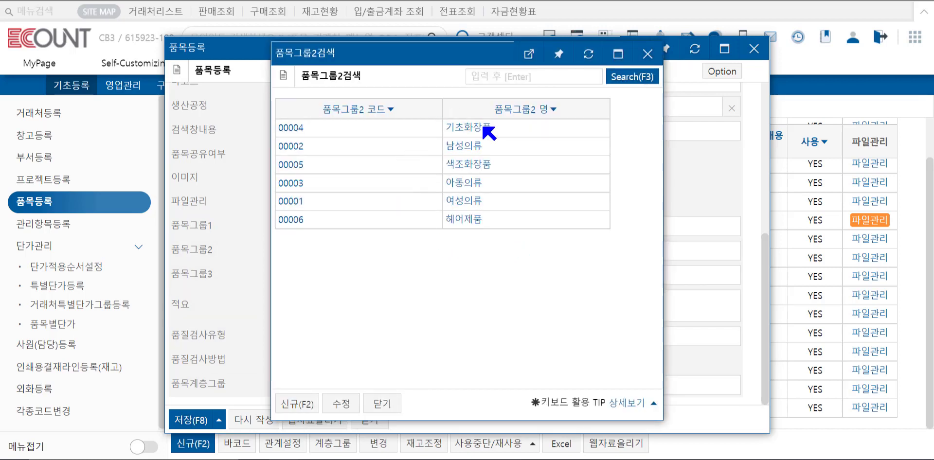
{"action": "left_click", "coordinate": [383, 404]}
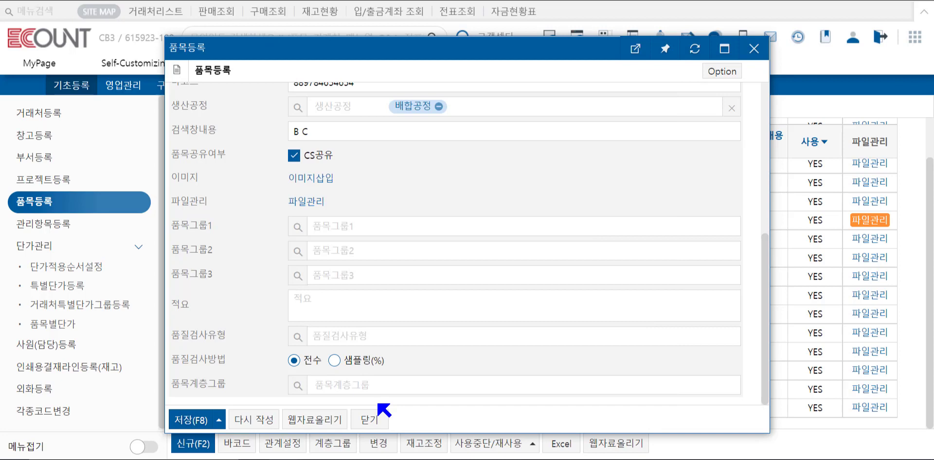
{"action": "left_click", "coordinate": [295, 275]}
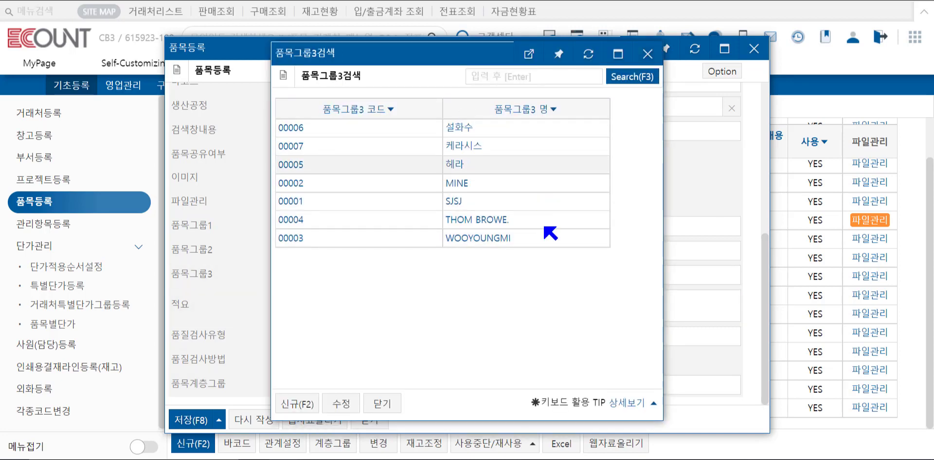
{"action": "left_click", "coordinate": [382, 404]}
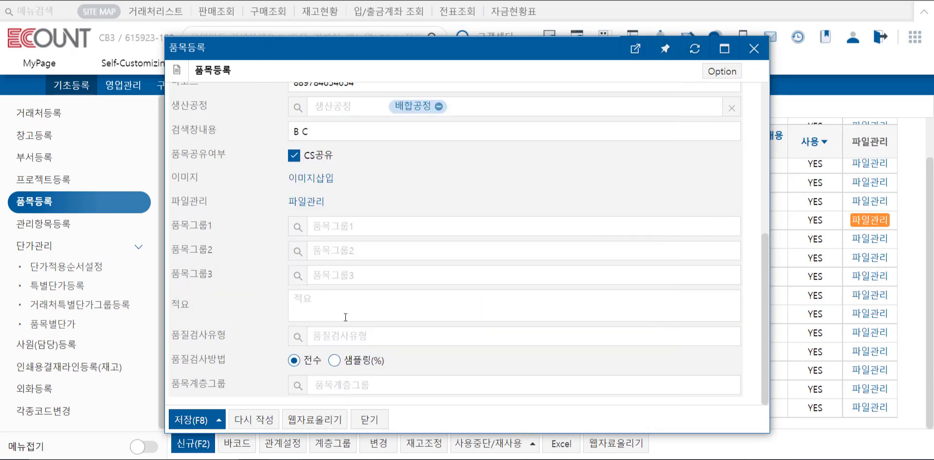
Set the new item's 품목그룹1 to 의류, 품목그룹2 to 아동의류 and 품목그룹3 to THOM BROWE
{"action": "left_click", "coordinate": [298, 227]}
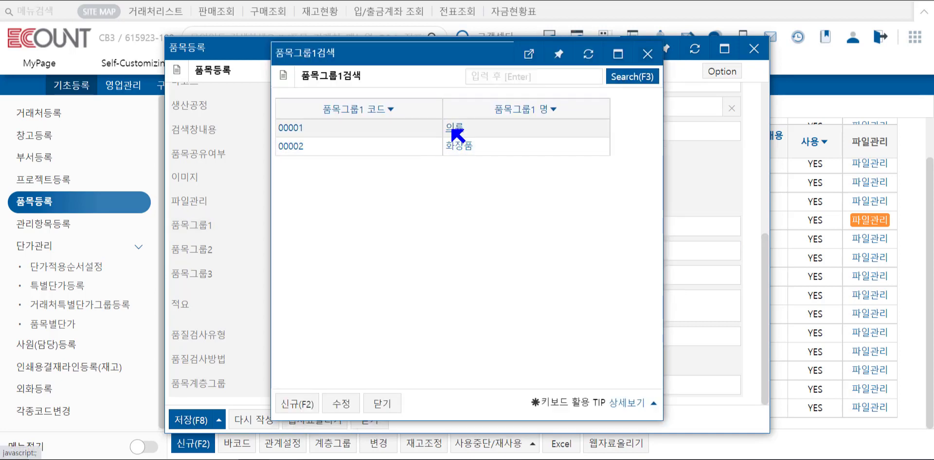
{"action": "left_click", "coordinate": [448, 128]}
{"action": "left_click", "coordinate": [298, 251]}
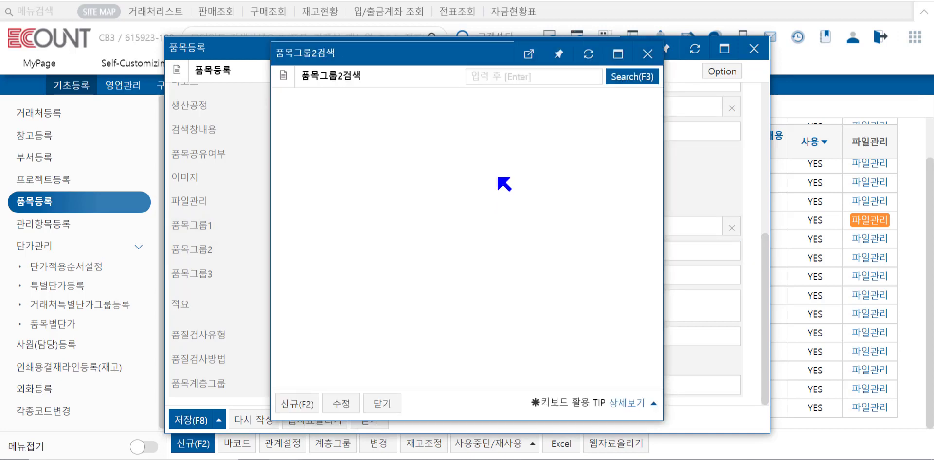
{"action": "left_click", "coordinate": [468, 182]}
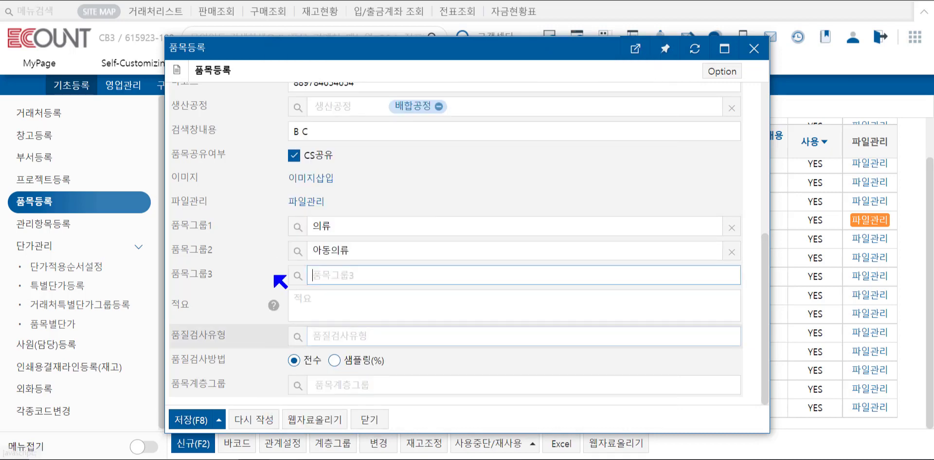
{"action": "left_click", "coordinate": [298, 276]}
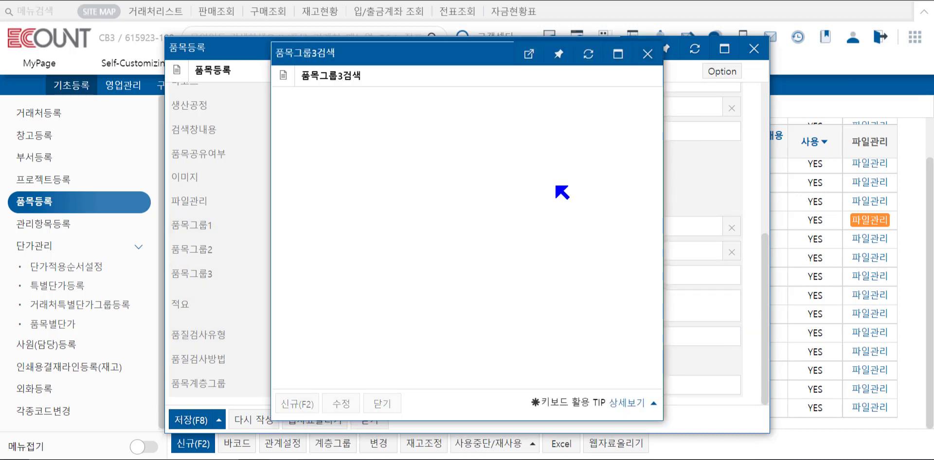
{"action": "left_click", "coordinate": [479, 218]}
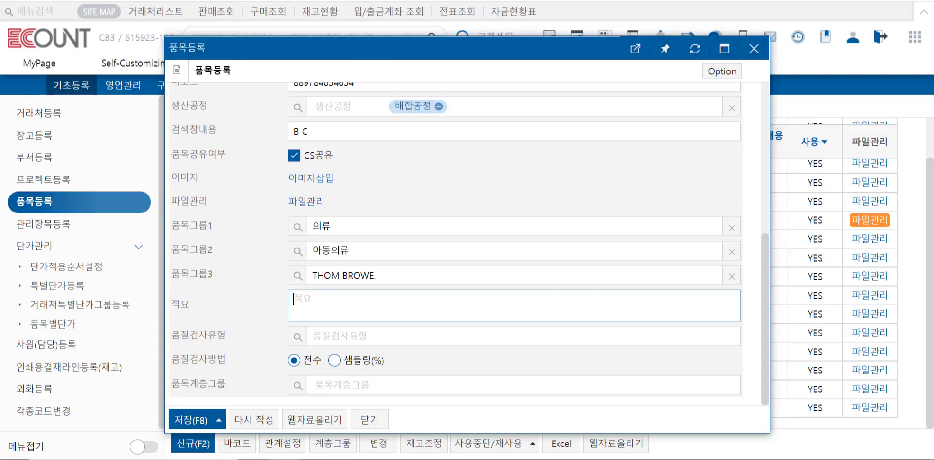
Set the item's 품질검사유형 to 상품 출고검사 and its 품질검사방법 to 샘플링 at 30%
{"action": "left_click", "coordinate": [340, 306]}
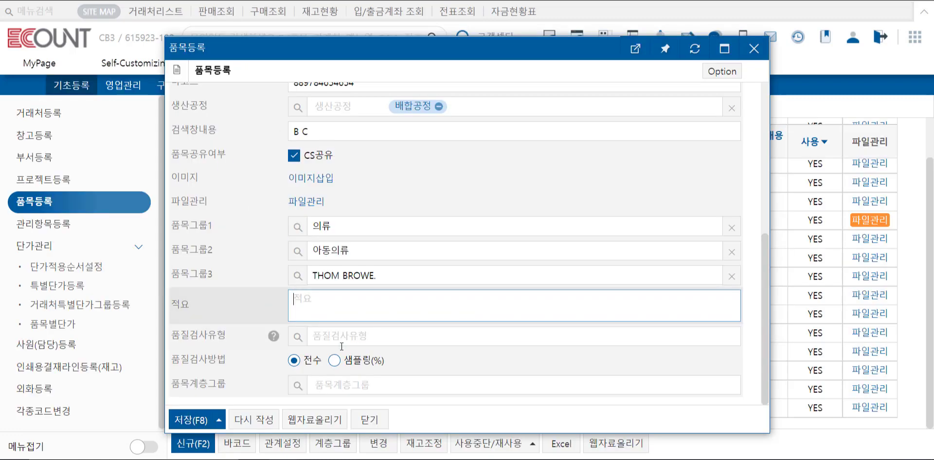
{"action": "left_click", "coordinate": [298, 336]}
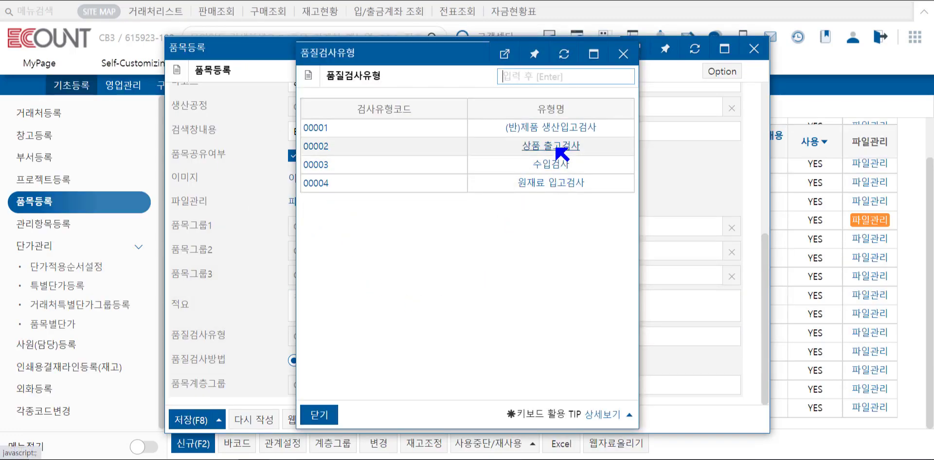
{"action": "left_click", "coordinate": [557, 147]}
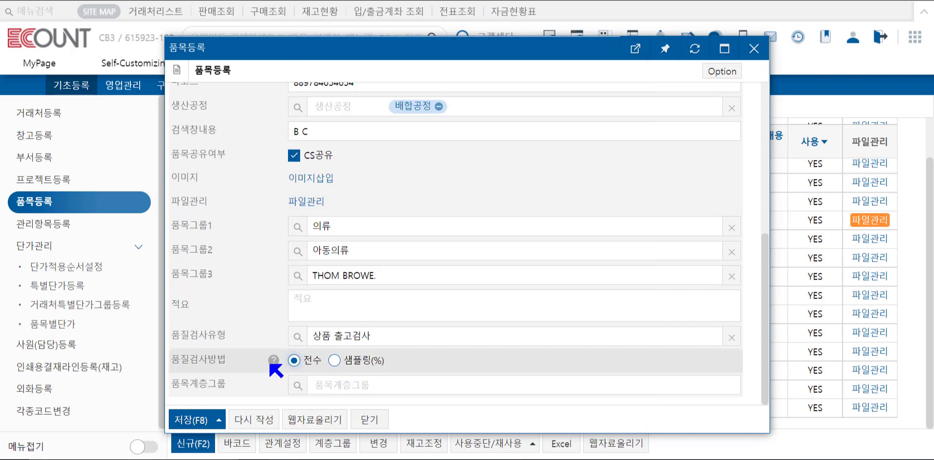
{"action": "left_click", "coordinate": [335, 361]}
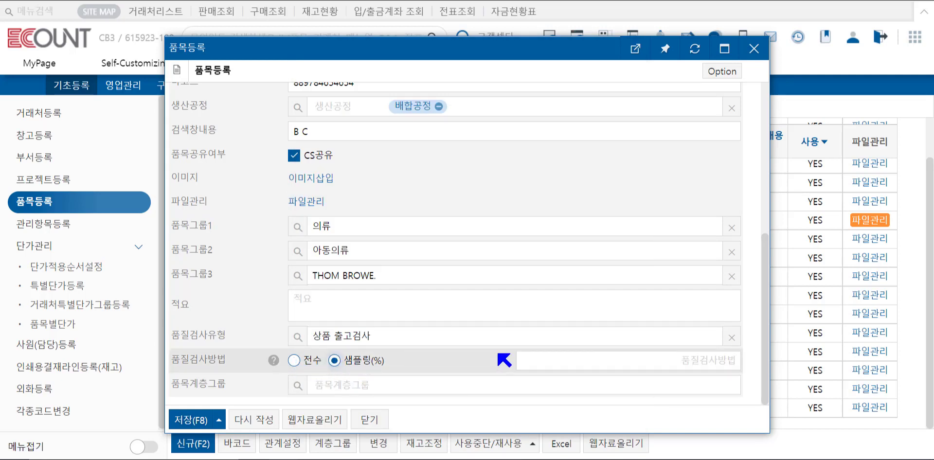
{"action": "left_click", "coordinate": [591, 357]}
{"action": "type", "text": "30"}
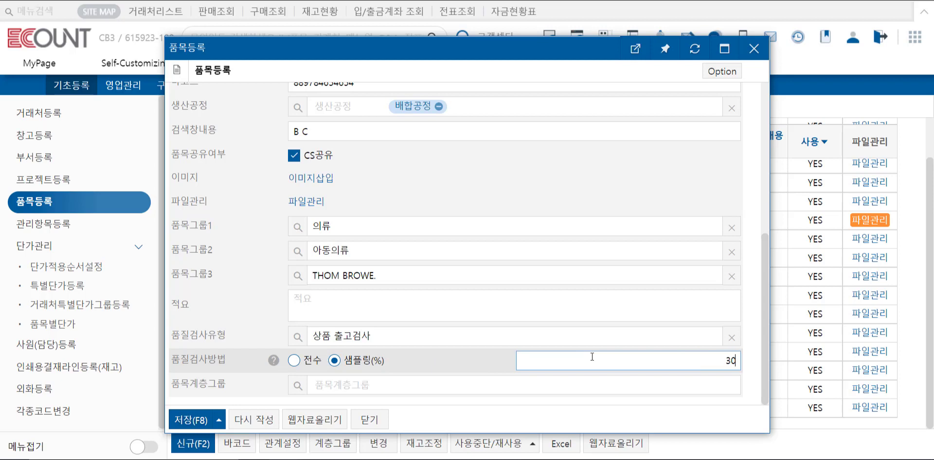